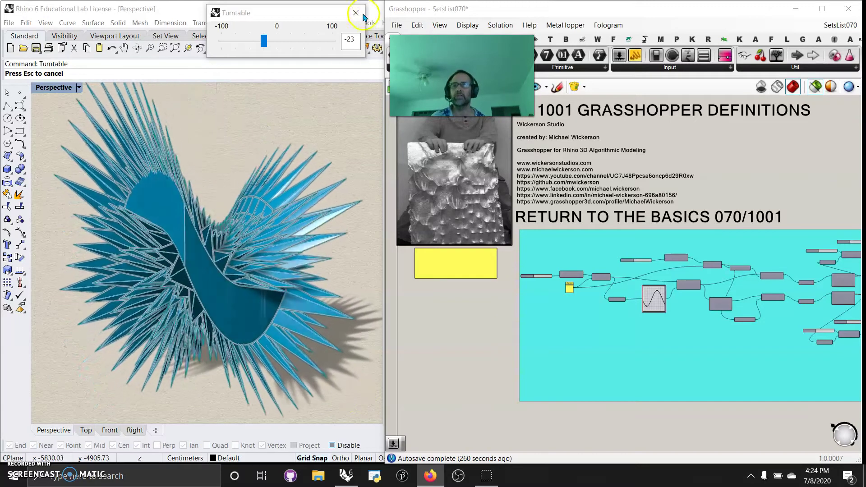
End the turntable rotation and delete the baked spiked geometry from the Rhino model
left_click(356, 12)
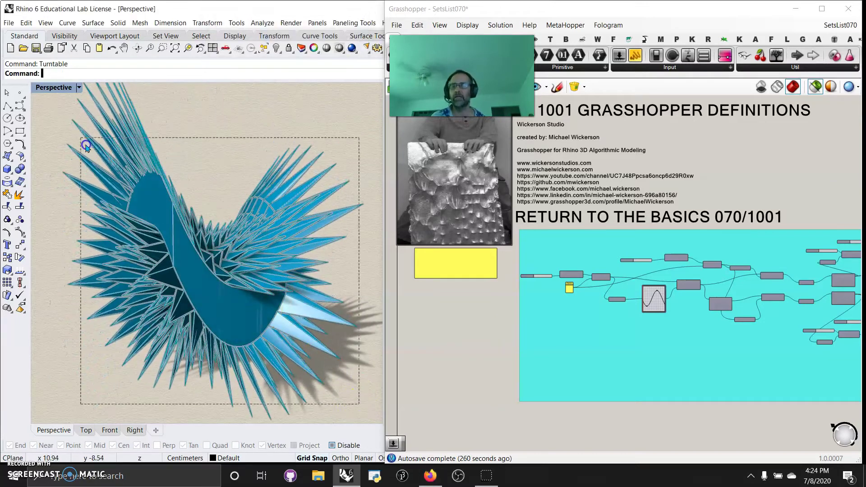
left_click_drag(86, 145, 44, 104)
key("Delete")
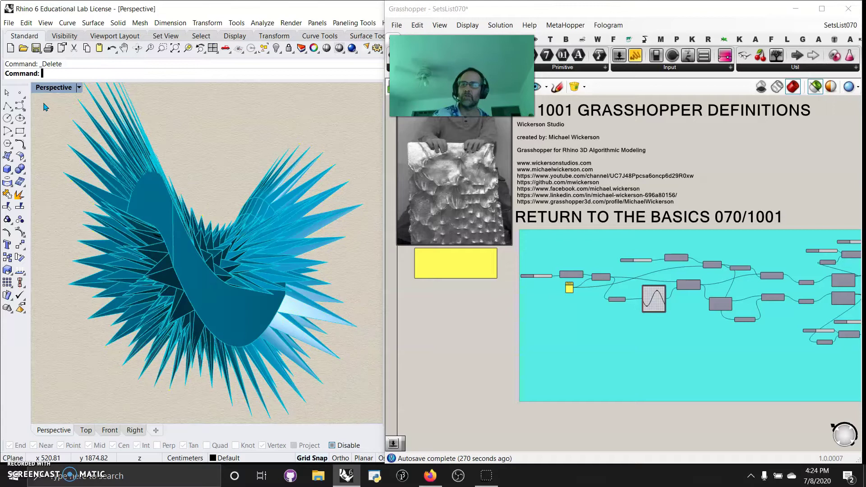
Set the Perspective viewport to the Shaded display mode and view the spiked form from another side
left_click(57, 97)
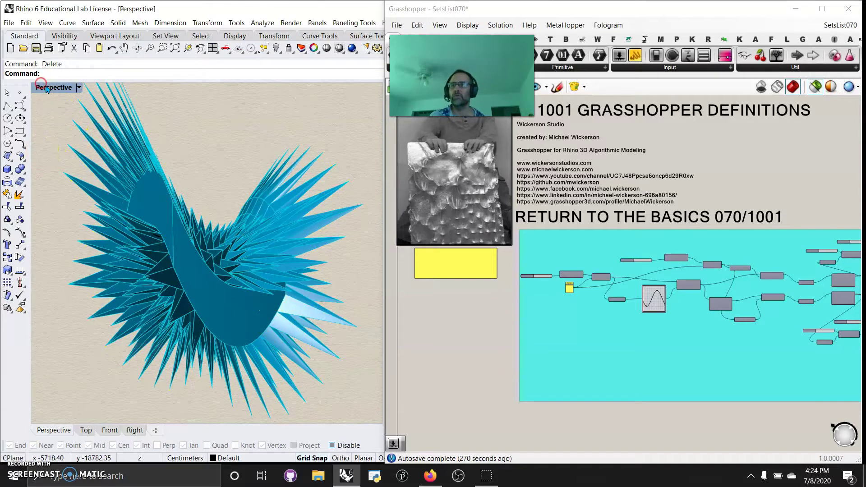
left_click(56, 124)
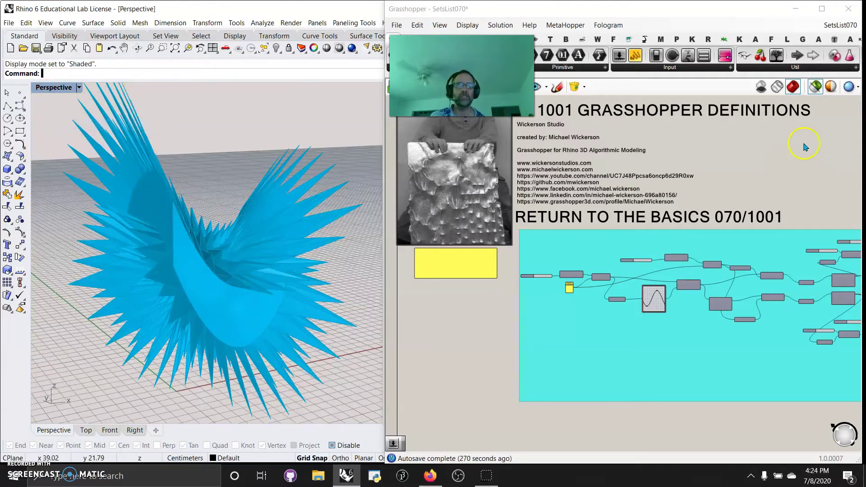
right_click_drag(353, 272, 163, 307)
Examine the start of the Grasshopper definition and preview the Construct Point output in the viewport
left_click(582, 287)
scroll(582, 287, "up", 2)
scroll(583, 287, "up", 3)
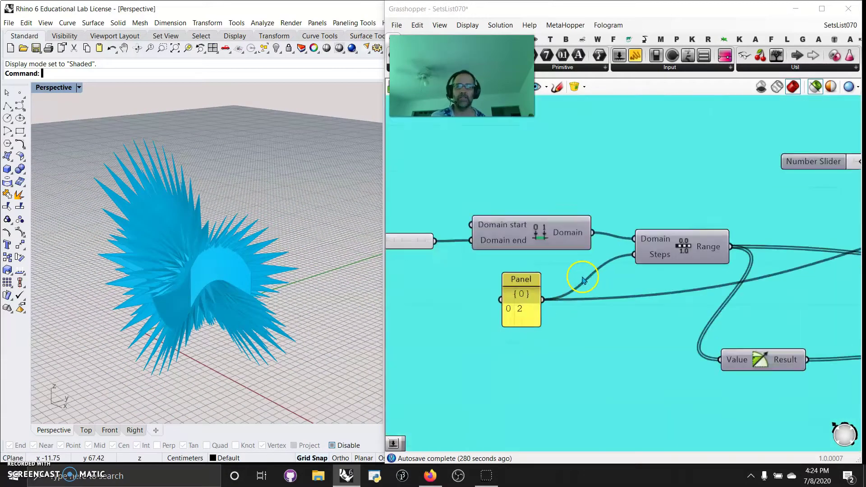
right_click_drag(551, 348, 697, 335)
scroll(536, 264, "down", 2)
mouse_move(536, 265)
right_mouse_down()
mouse_move(596, 269)
mouse_move(549, 273)
right_mouse_up()
scroll(615, 251, "down", 2)
left_click(764, 252)
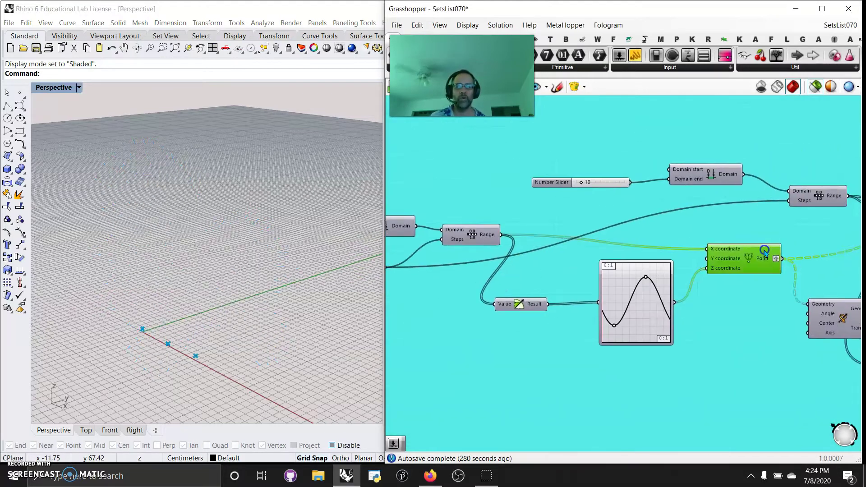
right_click_drag(166, 363, 167, 360)
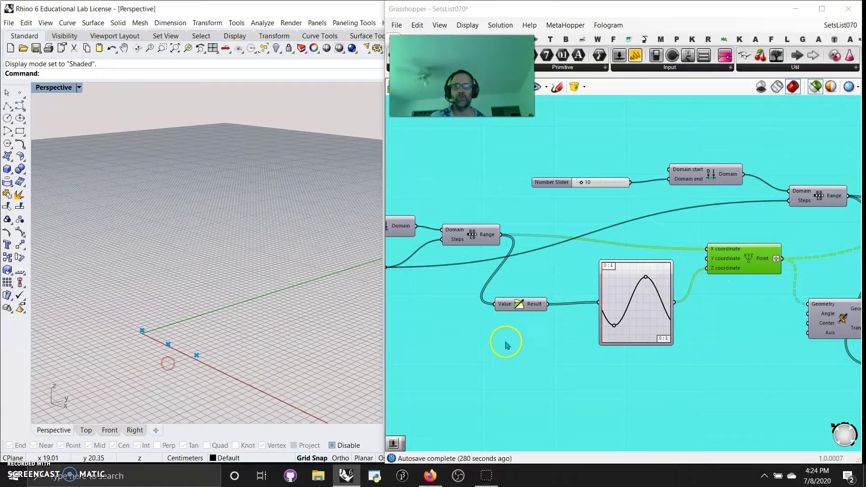
Review the Panel feeding the Range steps and the graph driving the Z coordinate of the constructed points
scroll(525, 361, "up", 1)
scroll(509, 364, "down", 1)
right_click_drag(508, 364, 611, 367)
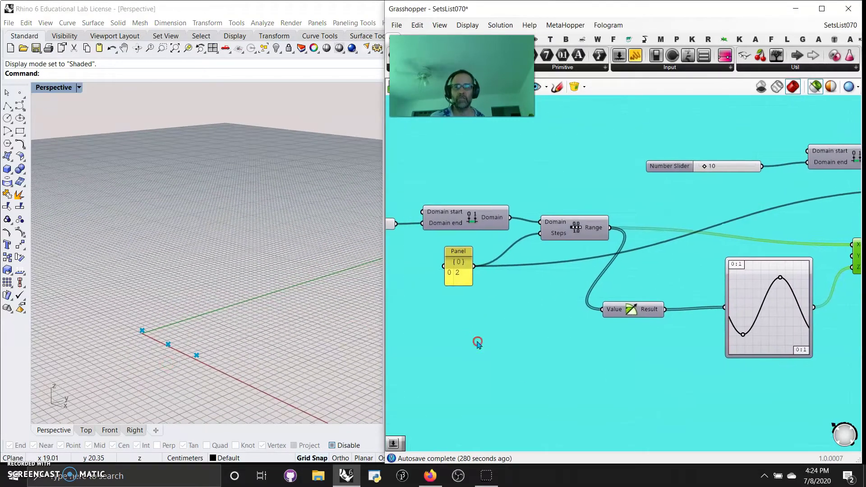
scroll(578, 276, "up", 1)
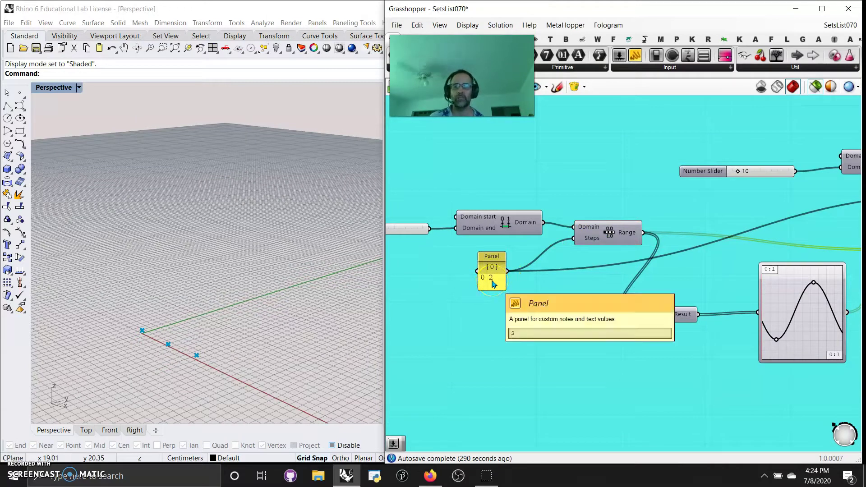
right_click_drag(731, 326, 588, 305)
left_click(782, 246)
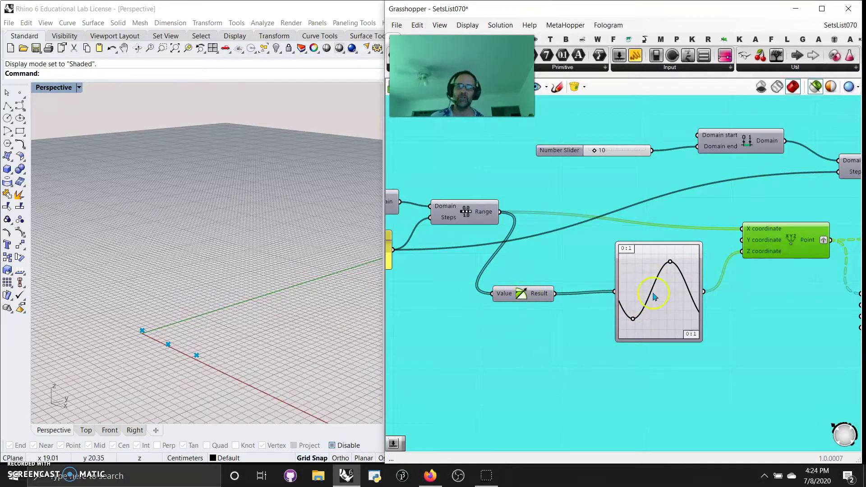
Add the label component with the Exceptions input to the canvas to show every component's name
left_click_drag(735, 45, 433, 143)
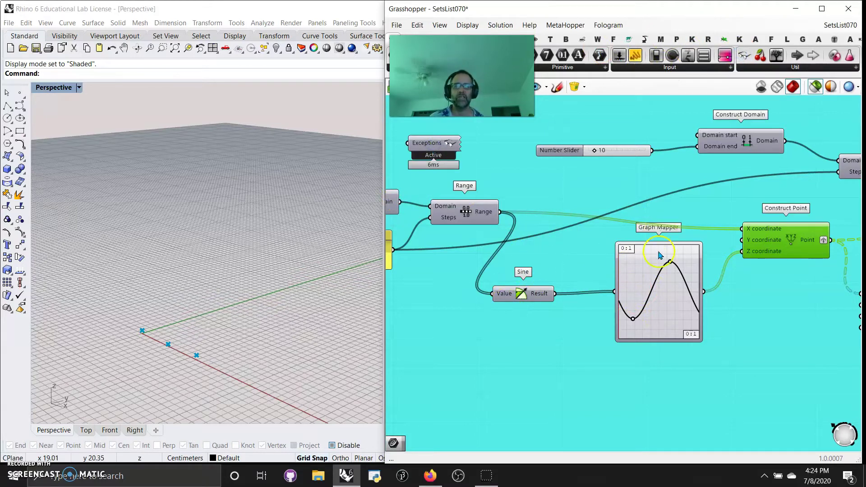
left_click_drag(462, 77, 311, 42)
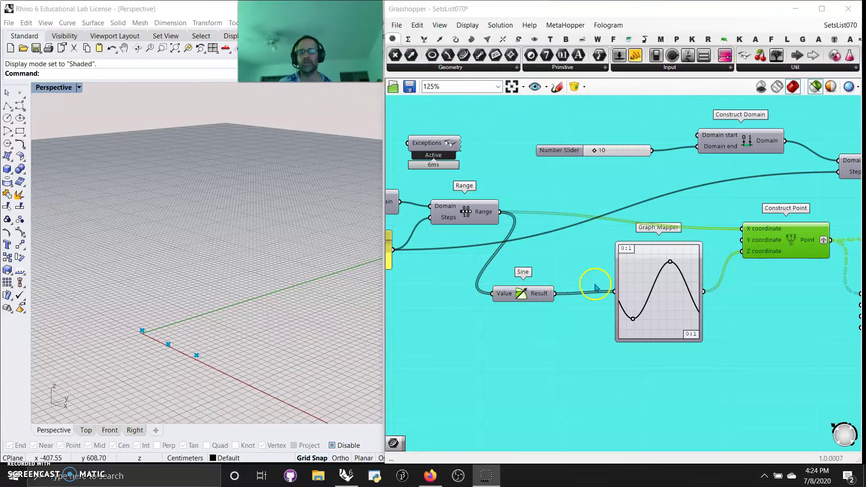
Preview the Construct Point, Rotate 3D and two Move components to compare the two sets of points
right_click_drag(694, 196, 550, 221)
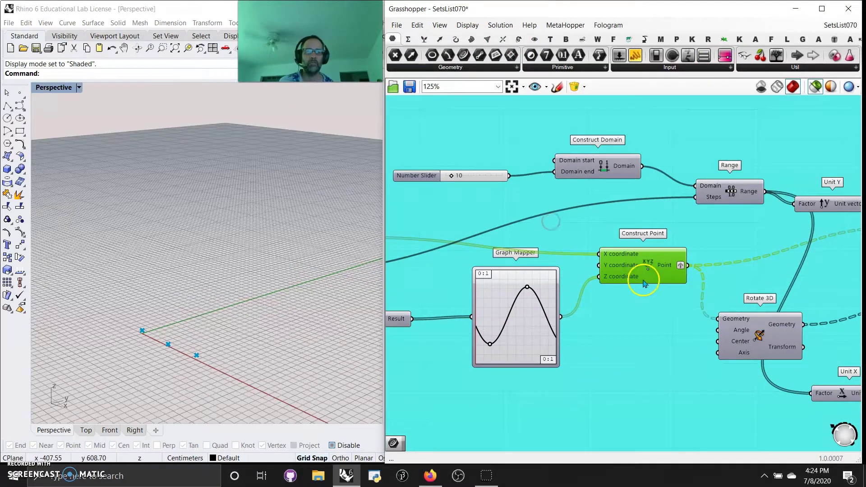
left_click(737, 334)
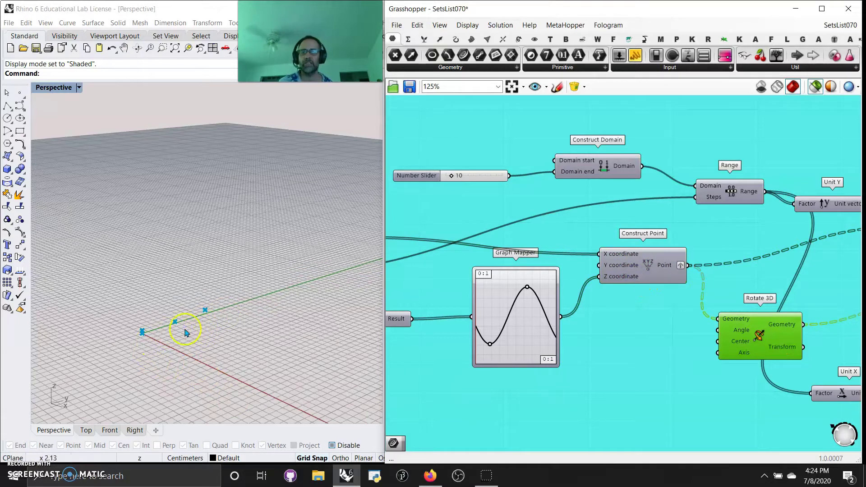
right_click_drag(720, 221, 708, 239)
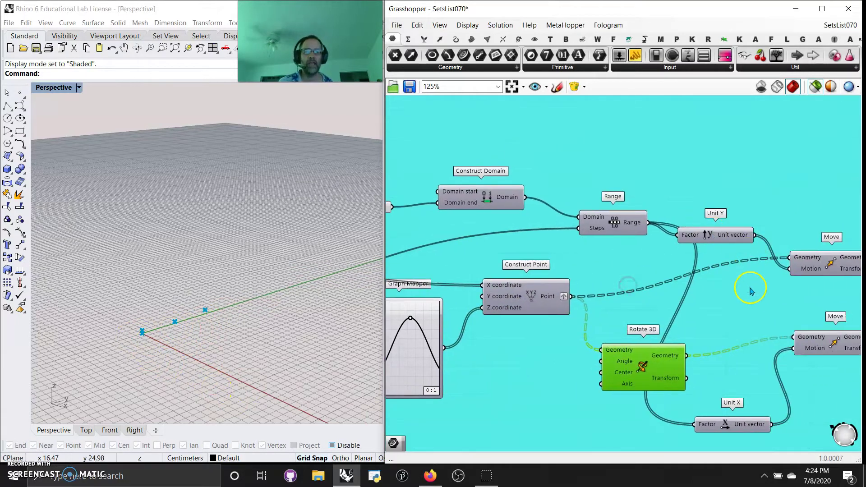
right_click_drag(751, 291, 695, 259)
left_click(771, 239)
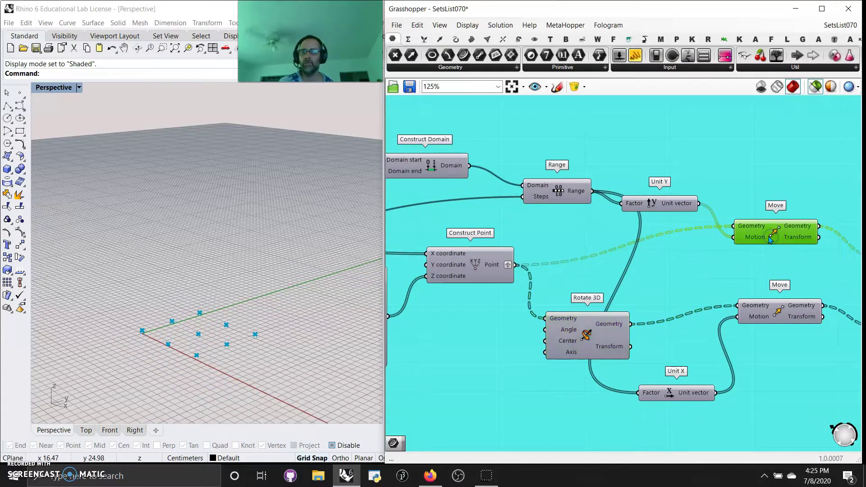
left_click(774, 319)
left_click(771, 228)
left_click(774, 316)
left_click(771, 226)
left_click(775, 316)
Compare the previews of the paired components that turn the two moved point sets into interpolated curves
right_click_drag(774, 386, 515, 344)
left_click(645, 216)
left_click(649, 289)
left_click(774, 210)
left_click(785, 282)
left_click(777, 224)
left_click(767, 276)
left_click(774, 212)
left_click(764, 280)
Compare the curves output by the two Move components driven by Unit Z vectors and Jitter
right_click_drag(676, 325, 458, 343)
scroll(523, 336, "down", 1)
left_click_drag(718, 373, 726, 376)
left_click(760, 377)
left_click(722, 179)
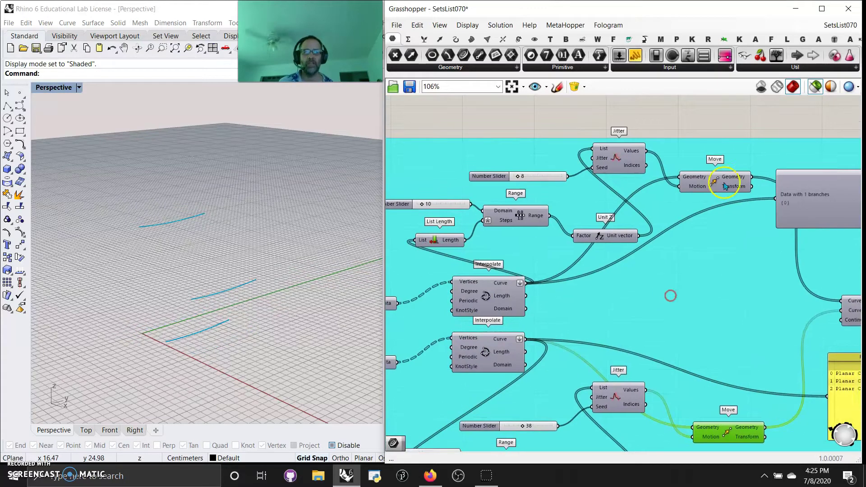
right_click_drag(722, 337, 678, 265)
left_click(683, 361)
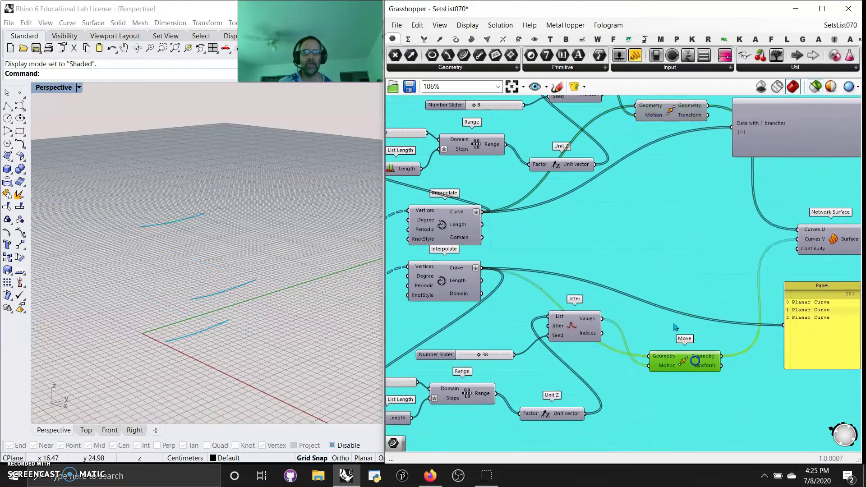
left_click(669, 114)
left_click(678, 364)
Preview the Network Surface built from the two curve sets and inspect it in the Perspective viewport
right_click_drag(740, 253, 487, 271)
left_click(613, 249)
right_click_drag(221, 315, 254, 280)
Set the lower Jitter's seed slider to 27 and reduce the slider for the lower Range's domain
right_click_drag(450, 304, 750, 268)
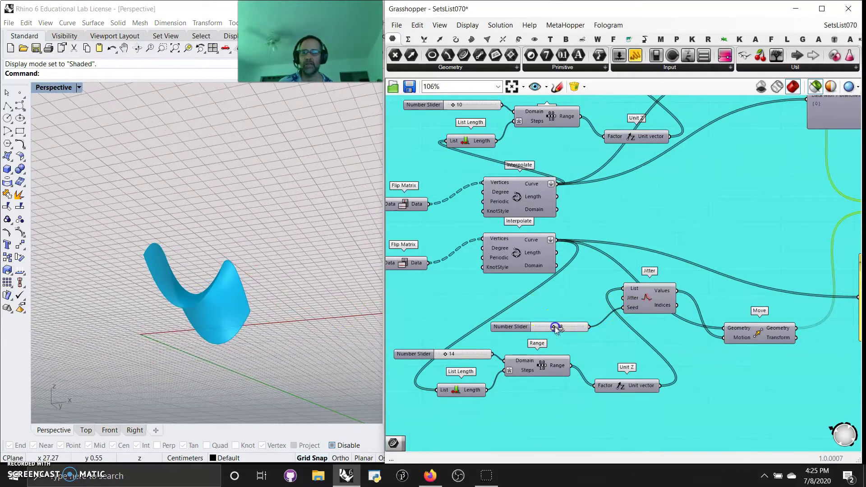
left_click_drag(559, 328, 549, 329)
left_click(446, 356)
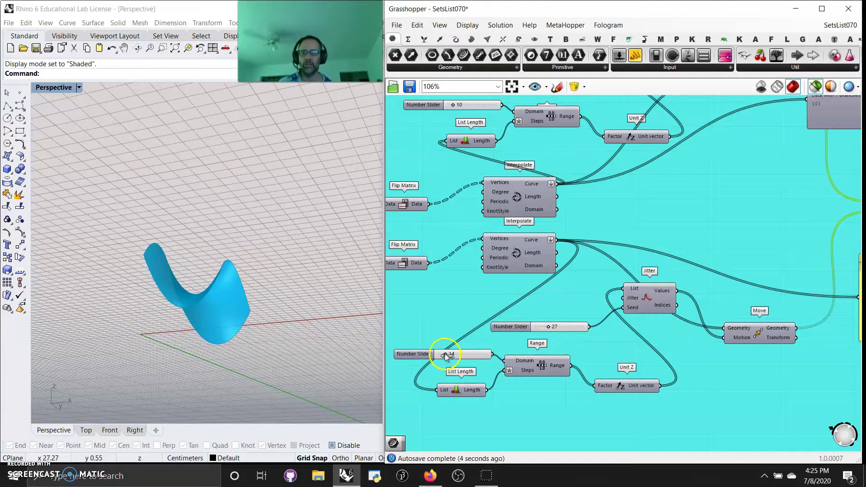
left_click_drag(453, 356, 441, 358)
right_click_drag(244, 255, 246, 307)
Reposition Divide Domain² and its 12-count Number Slider on the canvas, and compare the Network Surface and Isotrim previews
right_click_drag(706, 222, 518, 219)
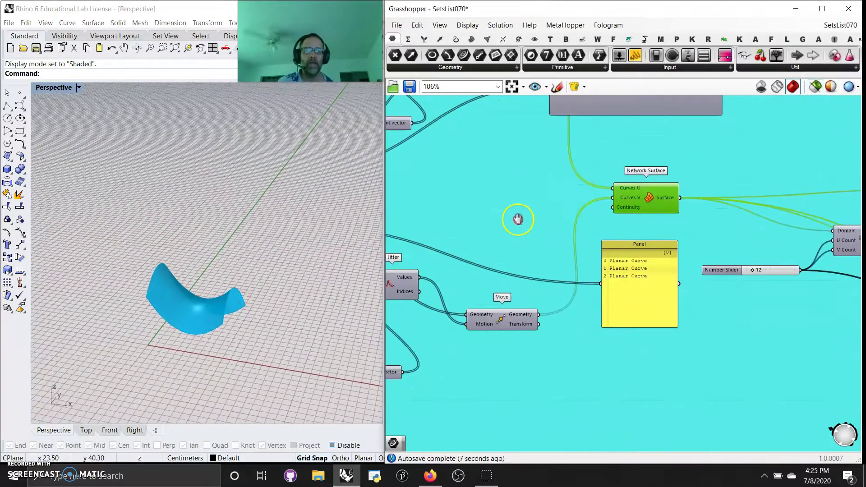
right_click_drag(830, 232, 648, 232)
scroll(648, 232, "down", 2)
left_click_drag(632, 274, 601, 277)
left_click(727, 234)
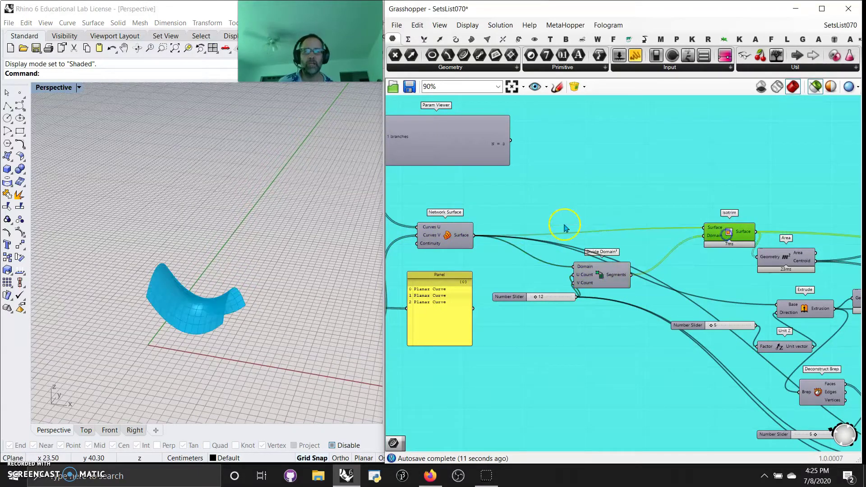
left_click(446, 236)
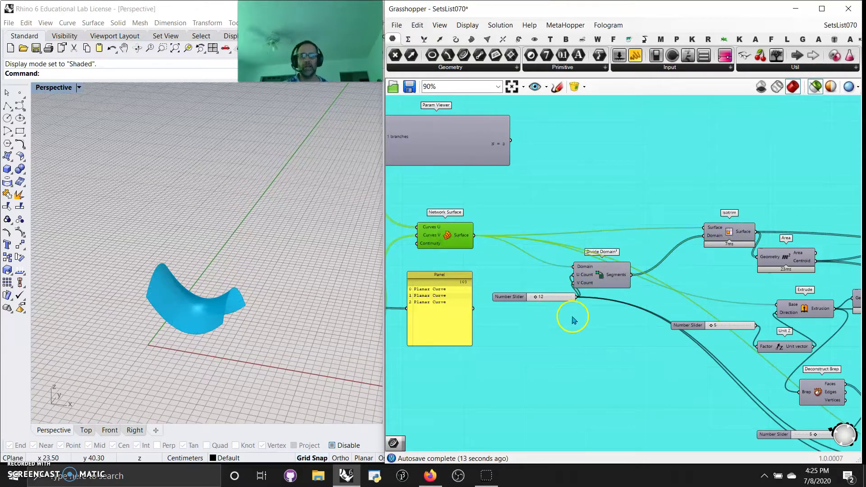
left_click_drag(551, 302, 547, 314)
left_click(623, 273)
left_click(738, 228)
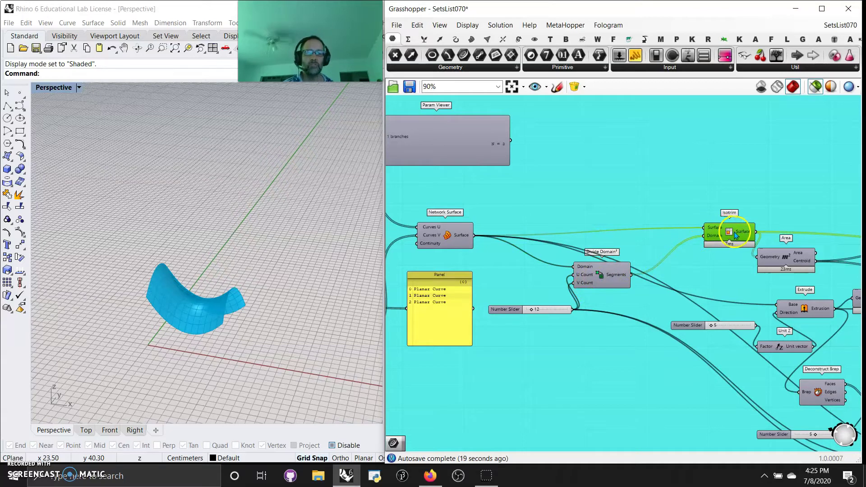
Preview the Isotrim panels with their Area centroids, and the centroids displaced by the Move component
right_click_drag(731, 275, 549, 208)
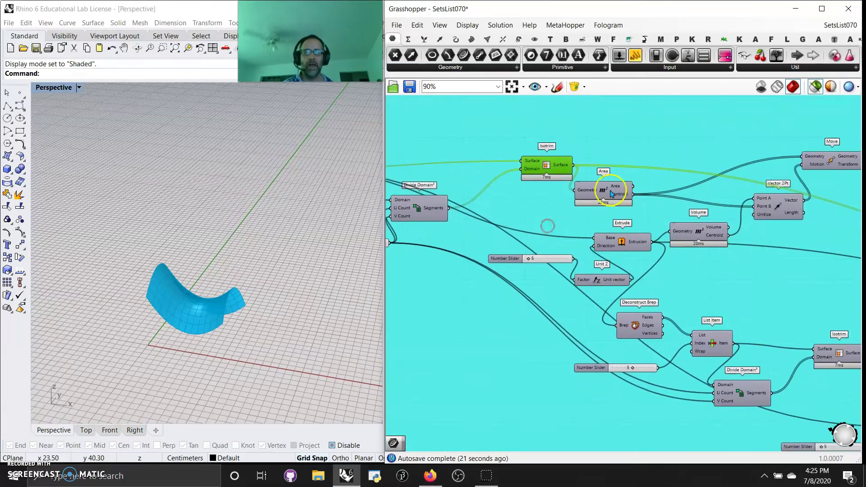
left_click(602, 190)
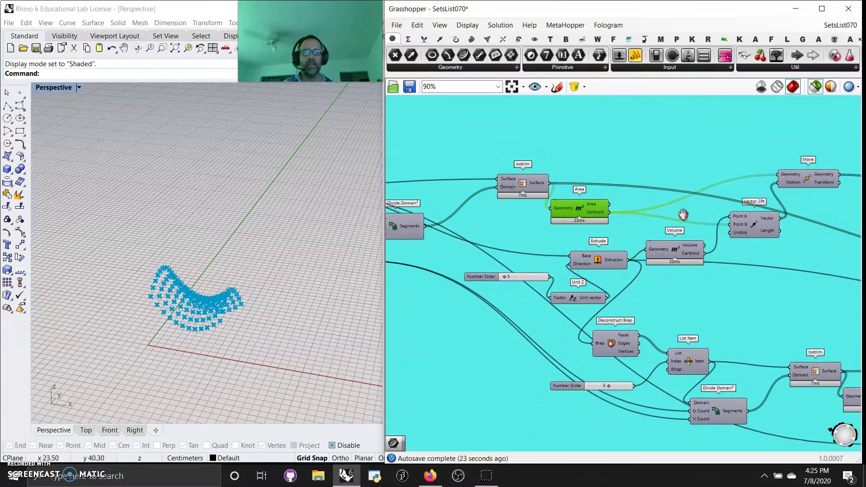
right_click_drag(681, 203, 604, 239)
scroll(226, 309, "up", 5)
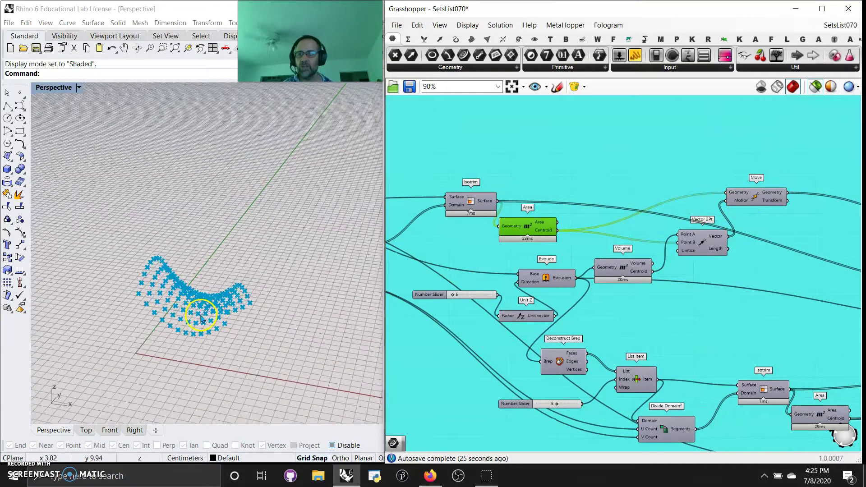
left_click(470, 202)
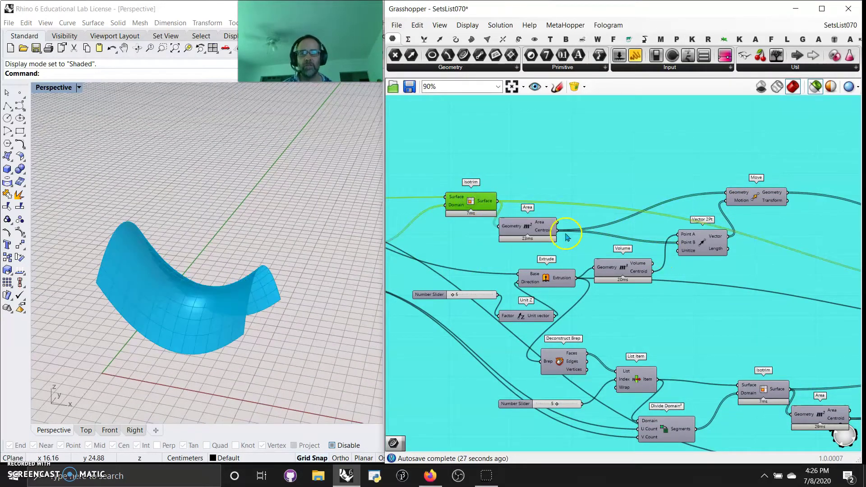
left_click(524, 230, "shift")
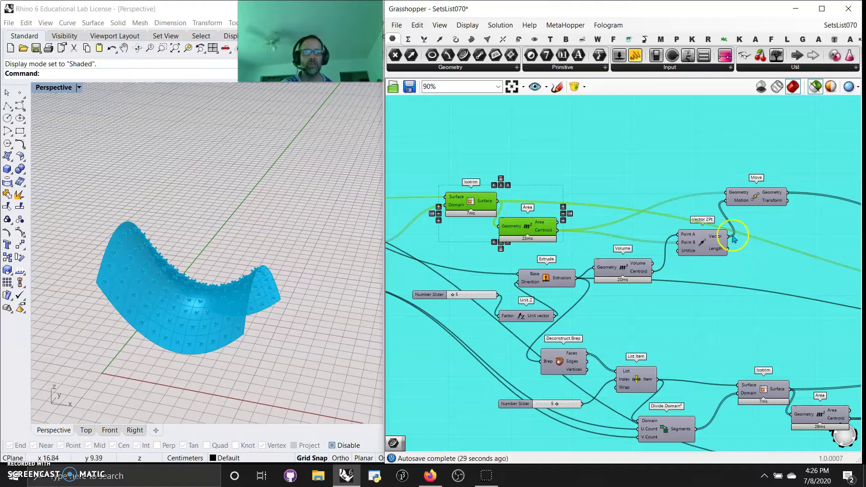
left_click(755, 199)
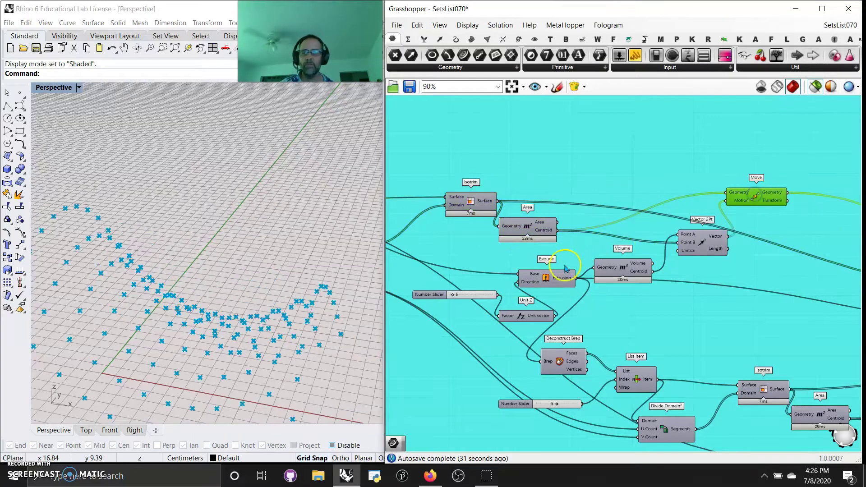
Preview the Extrude and Volume components, and shift Vector 2Pt slightly closer to Volume on the canvas
right_click_drag(509, 367, 569, 354)
left_click(607, 265)
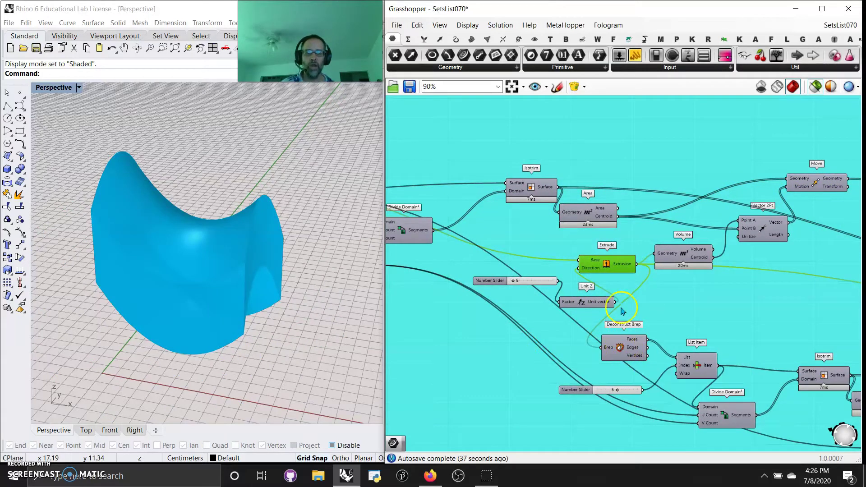
left_click(694, 256)
left_click(767, 231)
left_click_drag(765, 234, 758, 237)
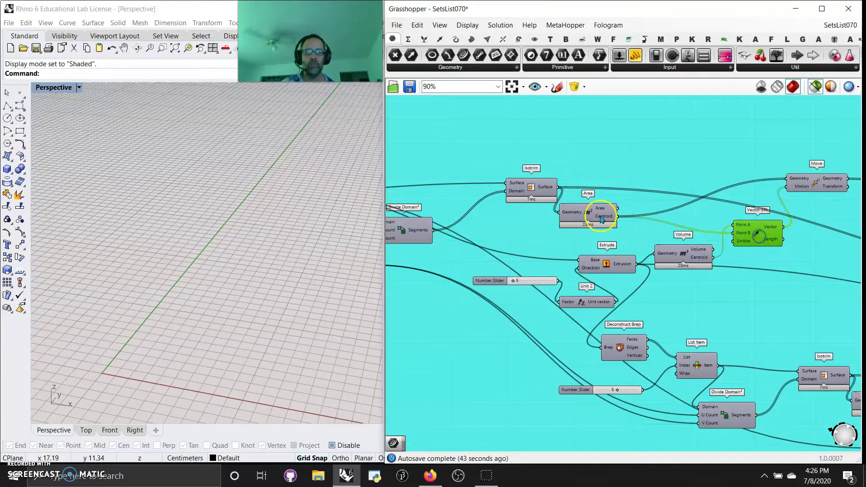
Preview the Area centroids, and the Isotrim panels together with the Volume centroid that defines the vectors
left_click(589, 216)
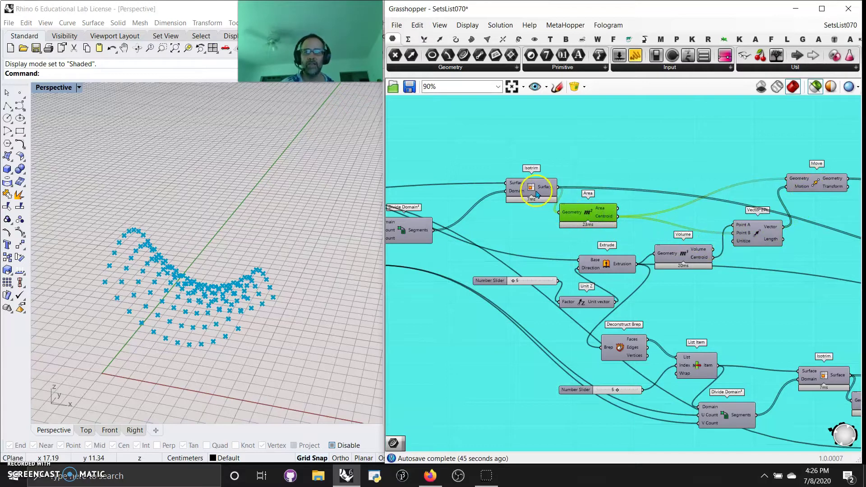
left_click(537, 194)
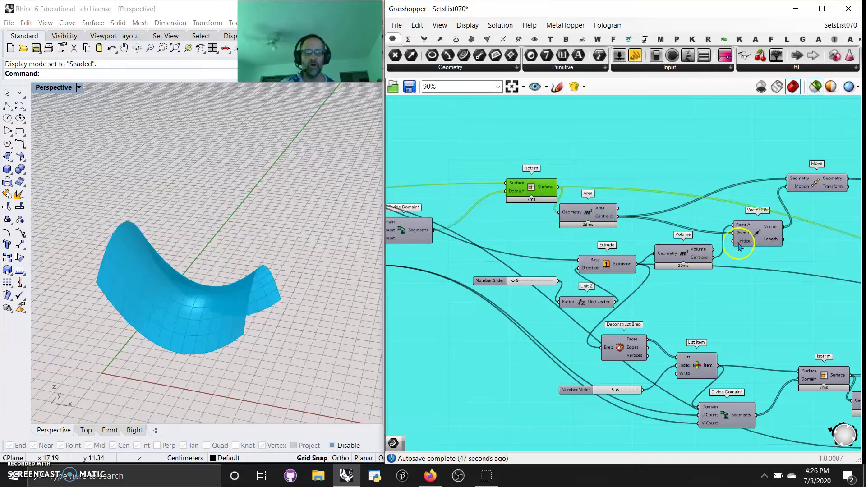
left_click(685, 257, "shift")
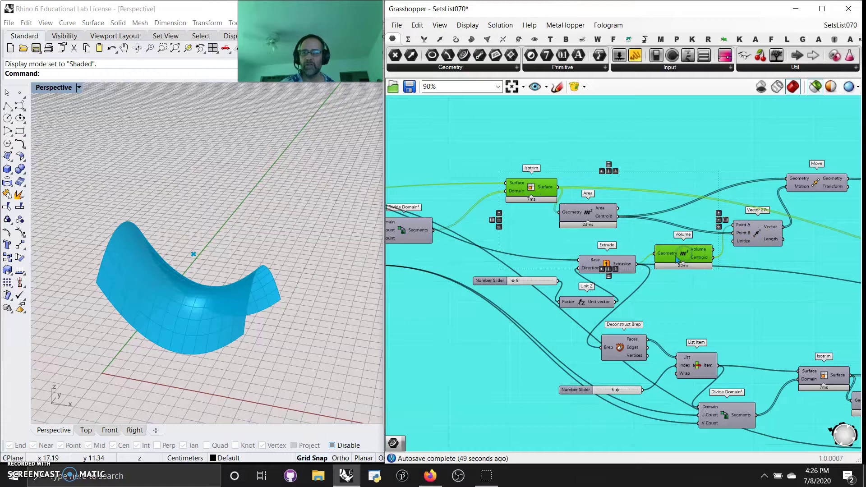
Preview the points displaced by the upper Move component together with the Volume centroid
left_click(821, 185)
right_click_drag(806, 288, 672, 284)
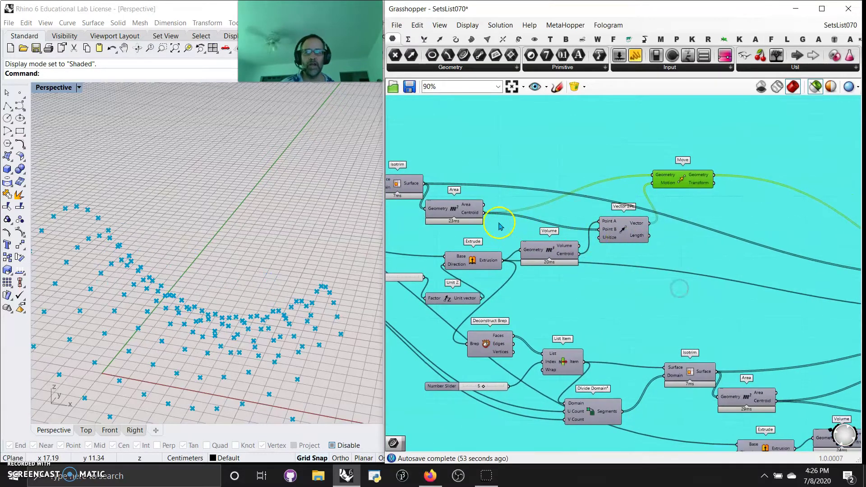
left_click(560, 252, "shift")
right_click_drag(724, 274, 593, 264)
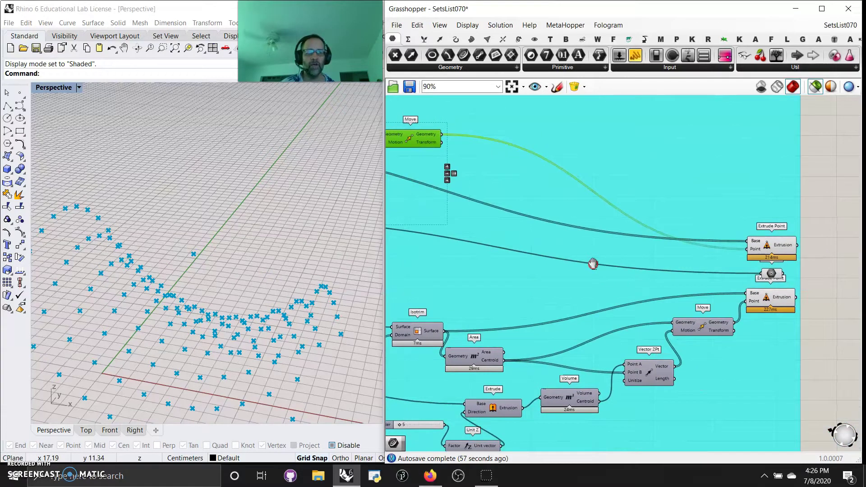
right_click_drag(461, 284, 528, 87)
Preview the Extrude, Deconstruct Brep, List Item and second Divide Domain² components one after another
left_click(567, 215)
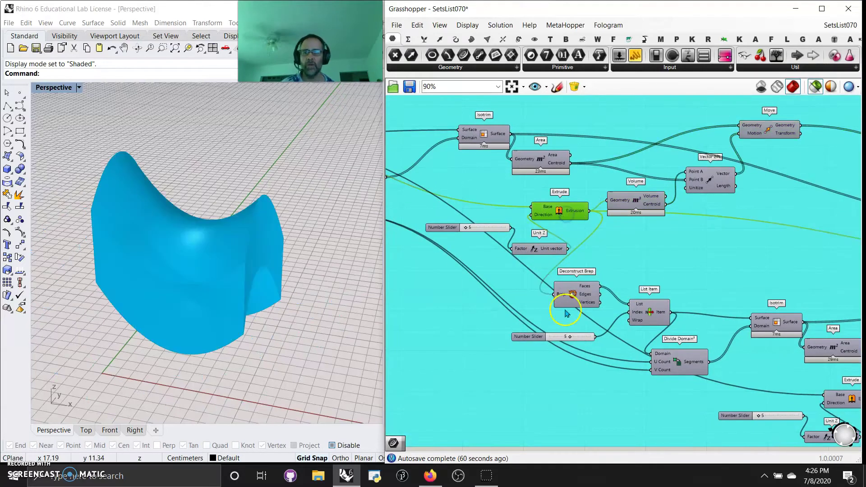
left_click(575, 300)
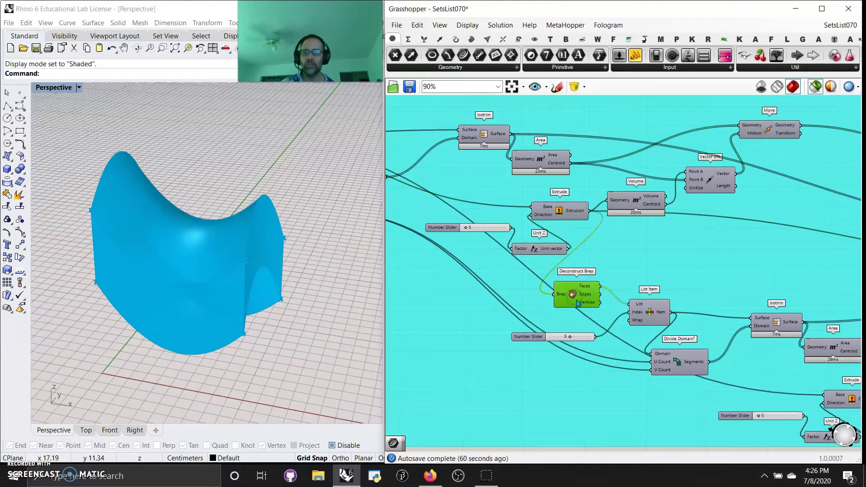
left_click(654, 316)
right_click_drag(654, 315, 621, 286)
left_click(649, 336)
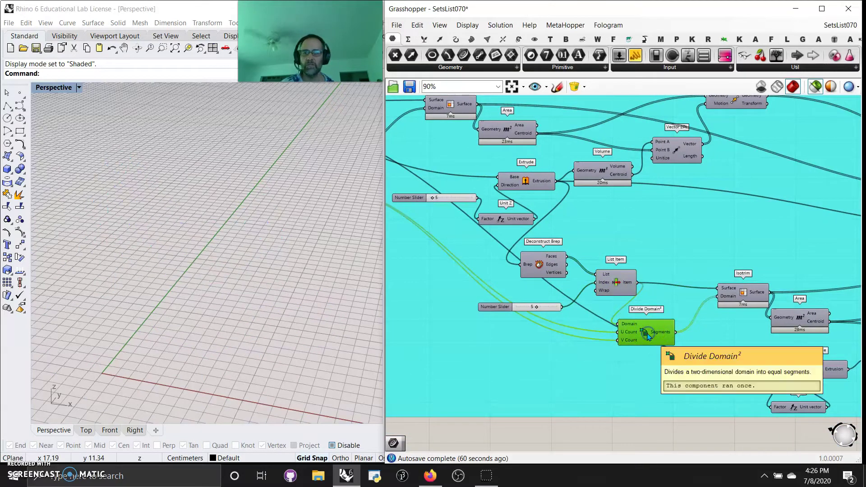
right_click_drag(705, 352, 626, 319)
Preview the List Item face with the lower Isotrim panels, adding their Area centroids and the lower Extrude
left_click(535, 253)
left_click(678, 265, "shift")
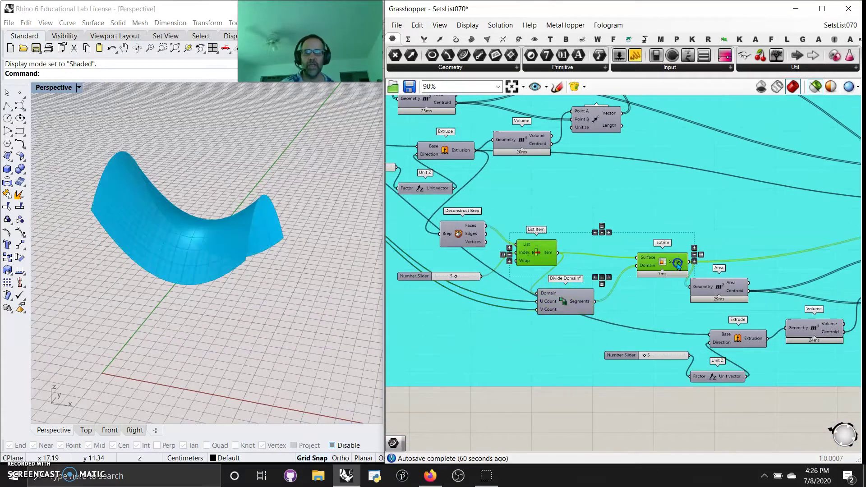
left_click(561, 293)
left_click(673, 276)
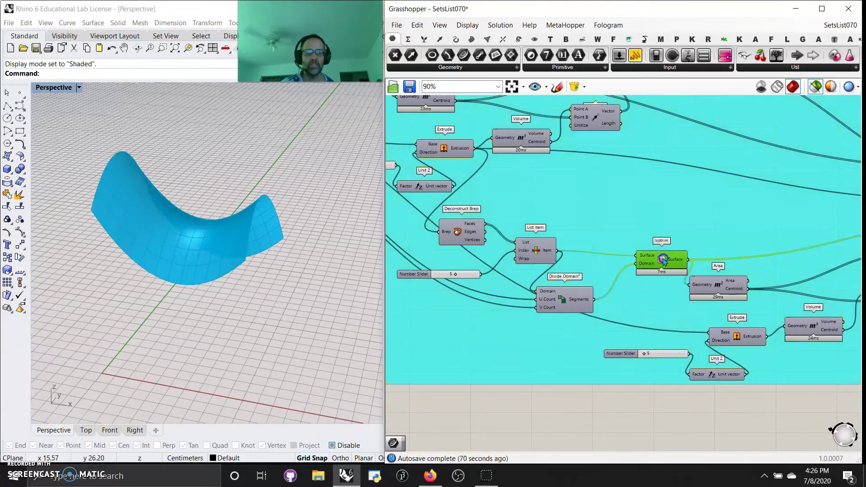
left_click(725, 291, "shift")
right_click_drag(729, 353, 651, 290)
left_click(651, 290, "shift")
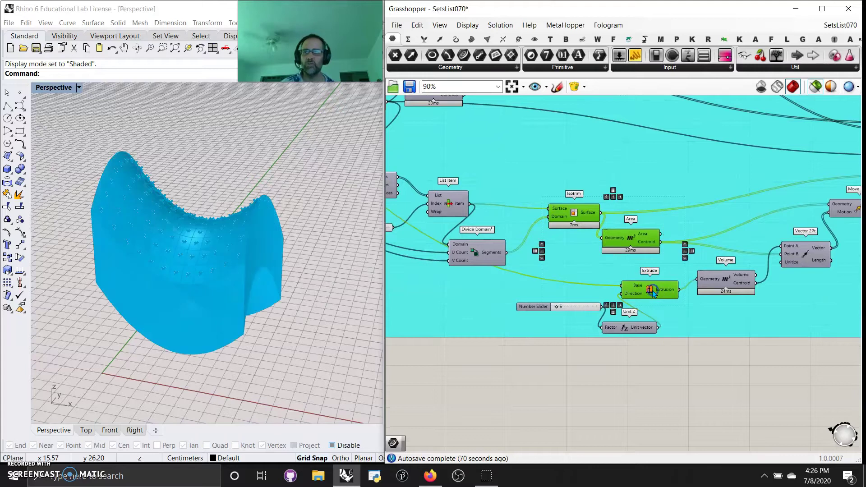
Preview the lower and upper Extrude Point spikes separately, and both together from several angles
right_click_drag(732, 336, 614, 271)
right_click_drag(717, 266, 655, 275)
left_click(654, 273)
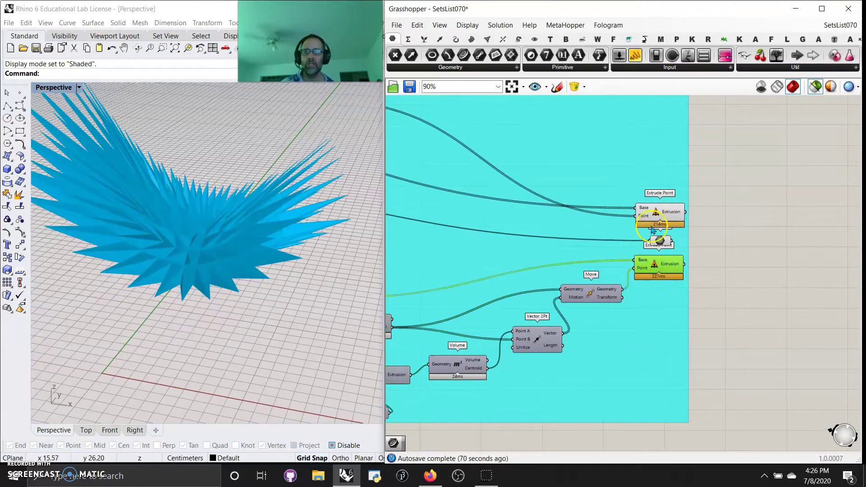
left_click(656, 214)
right_click_drag(329, 298, 189, 411)
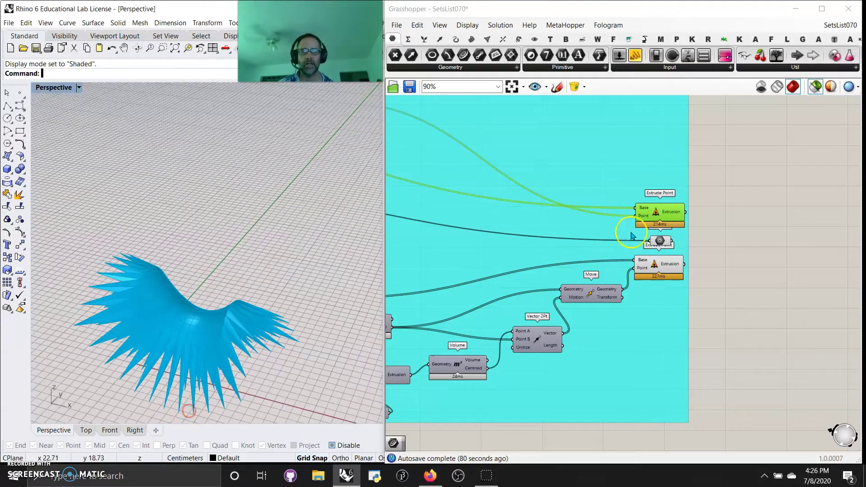
left_click(668, 267, "shift")
right_click_drag(316, 291, 216, 304)
scroll(217, 302, "up", 5)
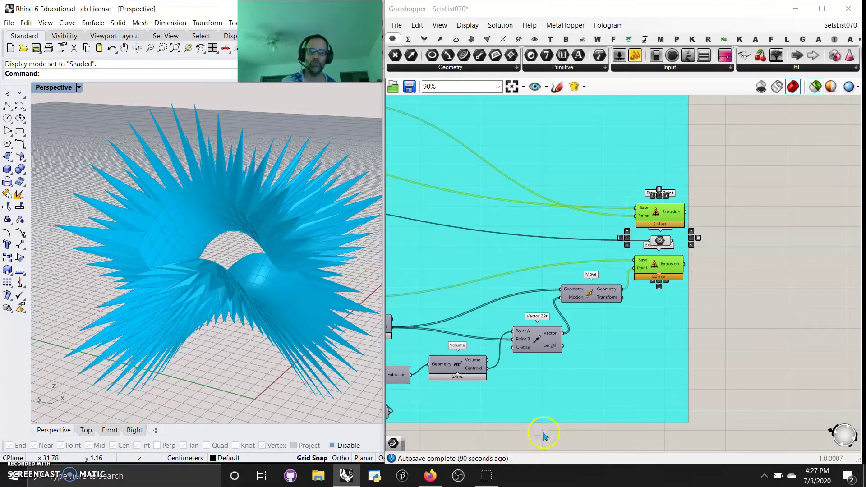
Set the lower Unit Z factor slider to 1, and try other face indices for List Item before restoring index 5
right_click_drag(544, 436, 519, 316)
right_click_drag(508, 451, 327, 399)
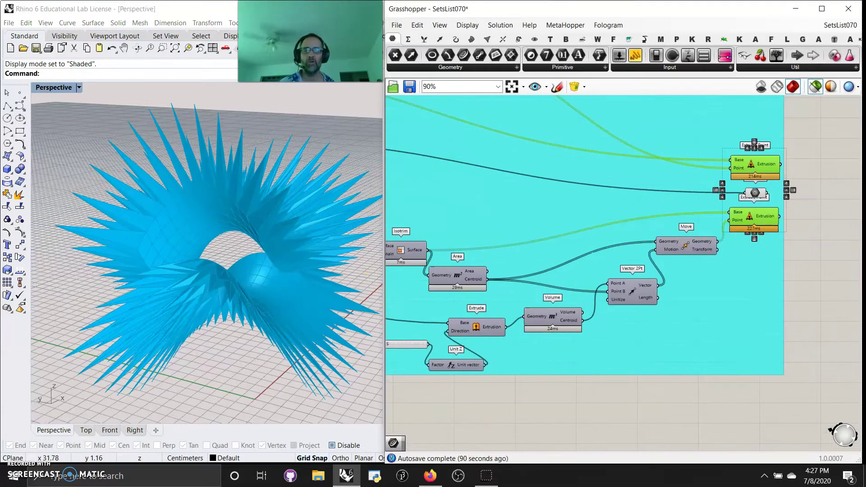
right_click_drag(405, 359, 727, 406)
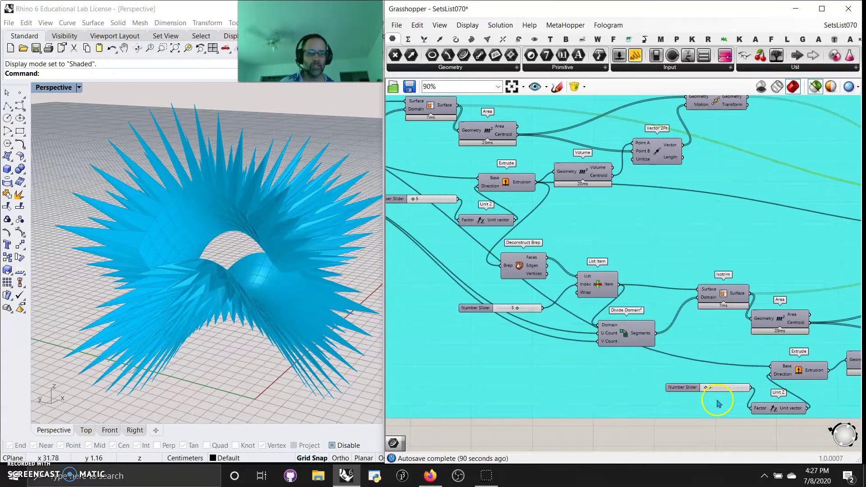
left_click_drag(709, 389, 723, 390)
left_click_drag(716, 394, 663, 385)
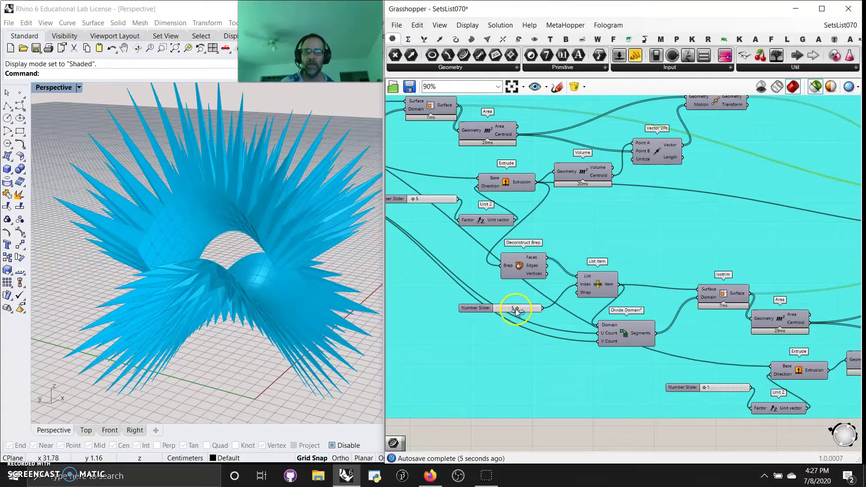
mouse_move(514, 313)
left_mouse_down()
mouse_move(524, 312)
mouse_move(514, 311)
left_mouse_up()
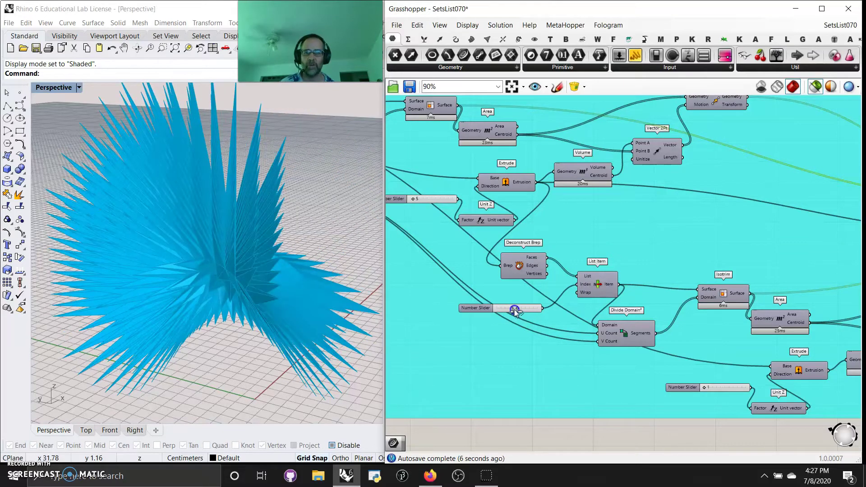
Set the Perspective viewport's display mode to Rendered and view the spiked form from above
right_click_drag(289, 278, 199, 135)
left_click(54, 93)
left_click(58, 121)
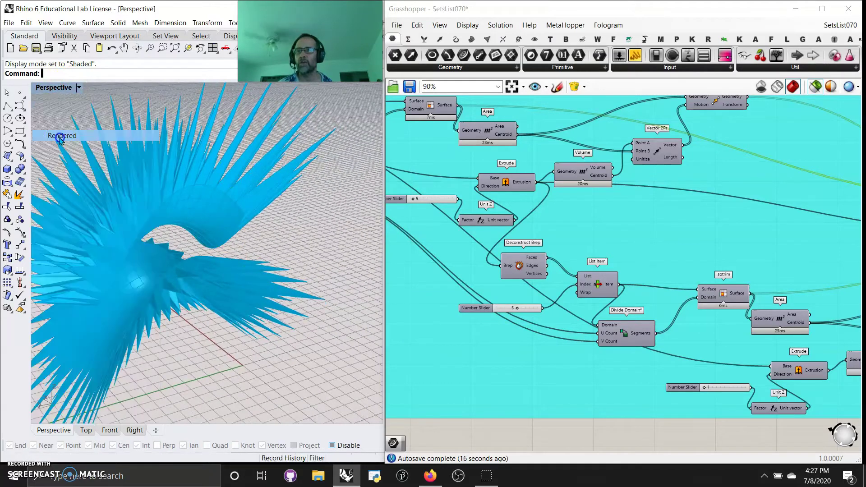
right_click_drag(168, 252, 209, 315)
Lower the U and V count slider that feeds Divide Domain² to get fewer, larger spikes
right_click_drag(428, 282, 632, 306)
right_click_drag(561, 279, 714, 317)
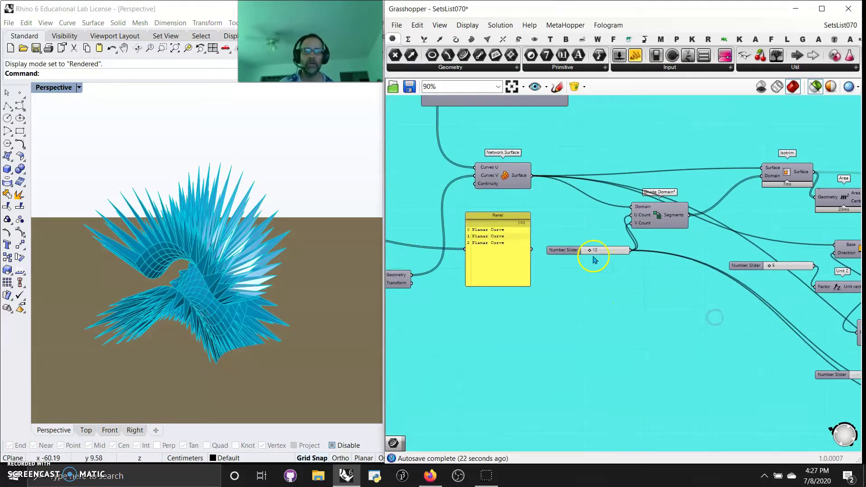
left_click_drag(599, 251, 587, 254)
right_click_drag(99, 306, 163, 323)
Shift the upper control point of the Graph Mapper's sine curve slightly along the X direction
right_click_drag(465, 344, 748, 388)
right_click_drag(740, 253, 754, 305)
right_click_drag(451, 406, 699, 303)
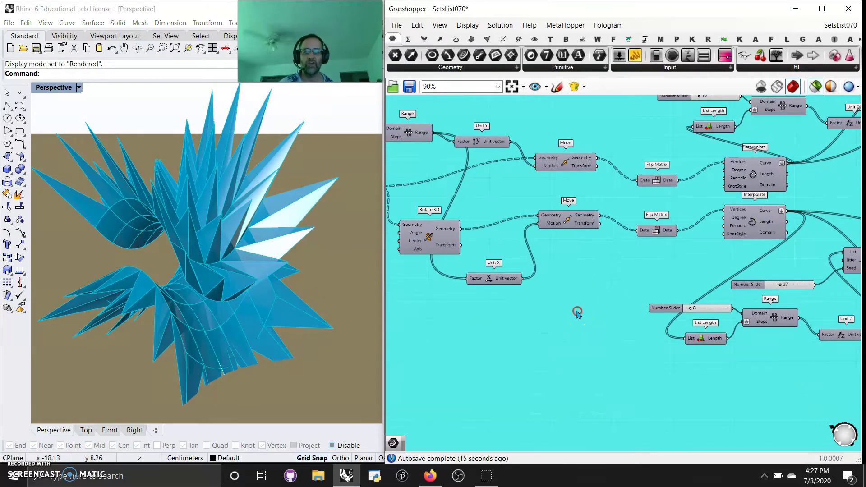
right_click_drag(557, 334, 587, 284)
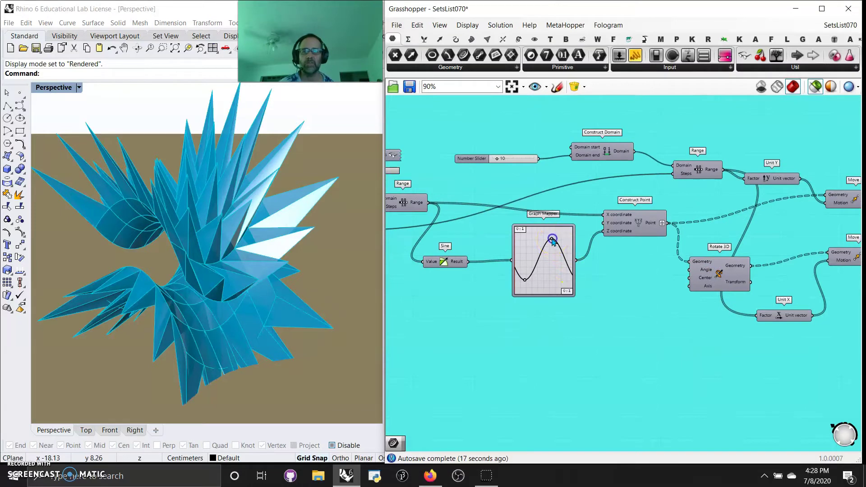
mouse_move(551, 247)
left_mouse_down()
mouse_move(542, 261)
mouse_move(548, 237)
mouse_move(560, 240)
left_mouse_up()
Set the Graph Mapper's upper Y limit to 3 for the sine result
right_click_drag(432, 301, 612, 337)
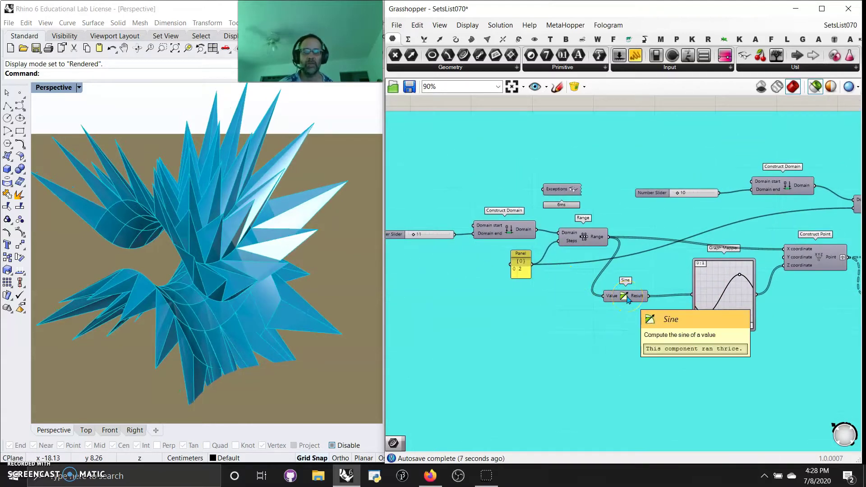
right_click(711, 286)
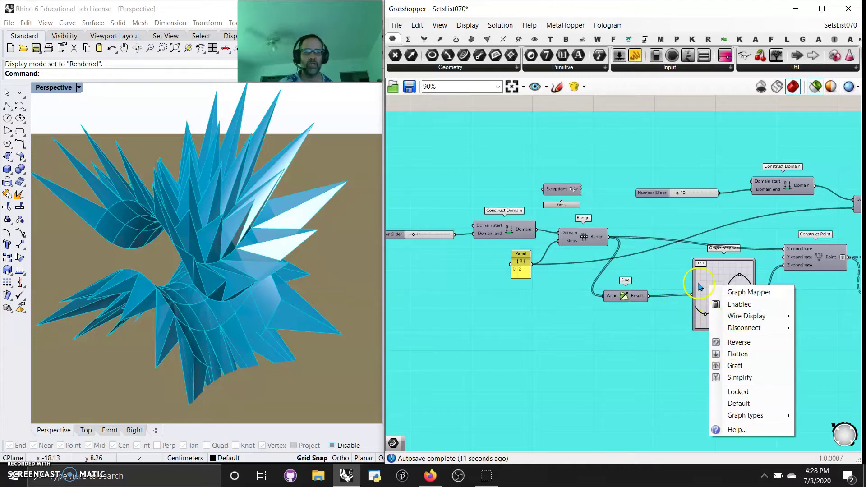
double_click(700, 287)
left_click_drag(624, 255, 622, 261)
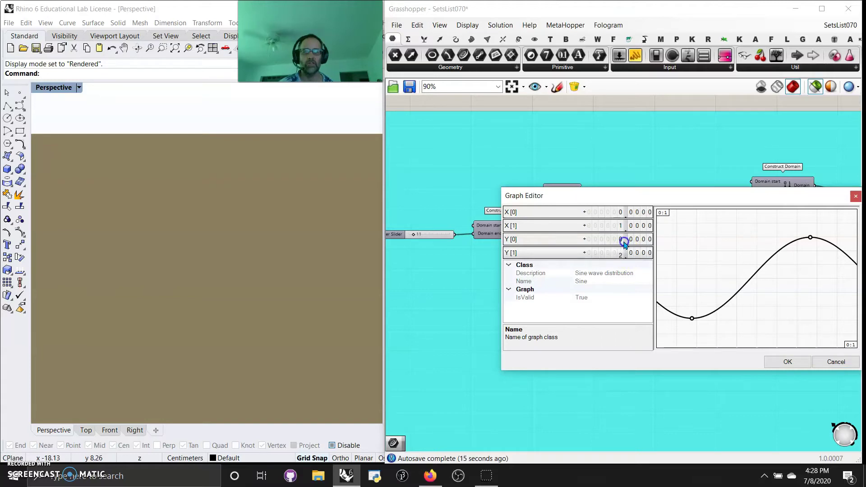
left_click(788, 361)
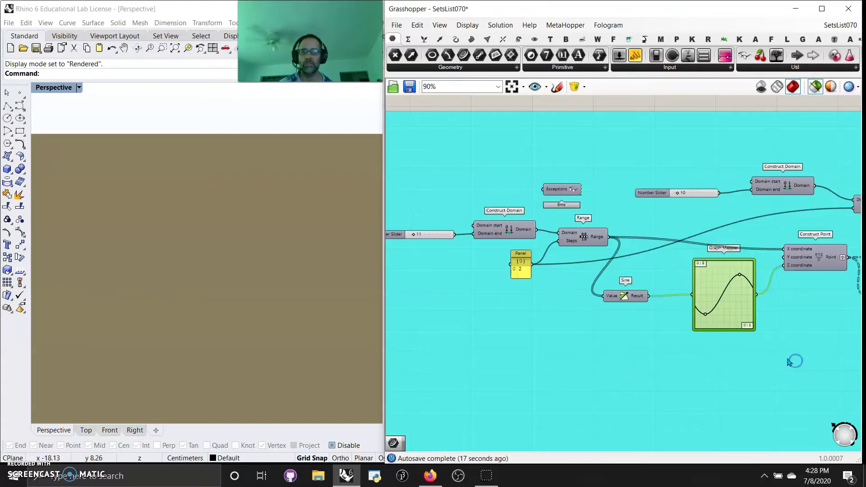
Turn off the selected-only preview, and lower the bottom control point of the Graph Mapper's sine curve
left_click(823, 92)
right_click_drag(299, 270, 243, 277)
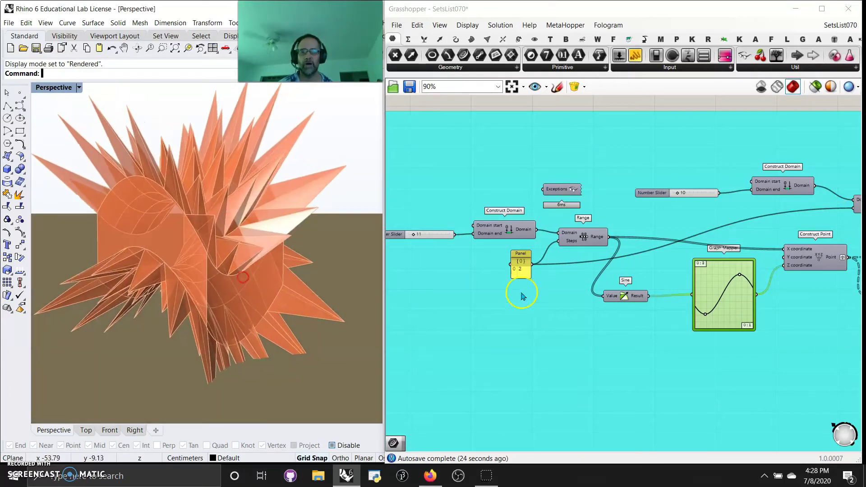
left_click_drag(707, 317, 706, 314)
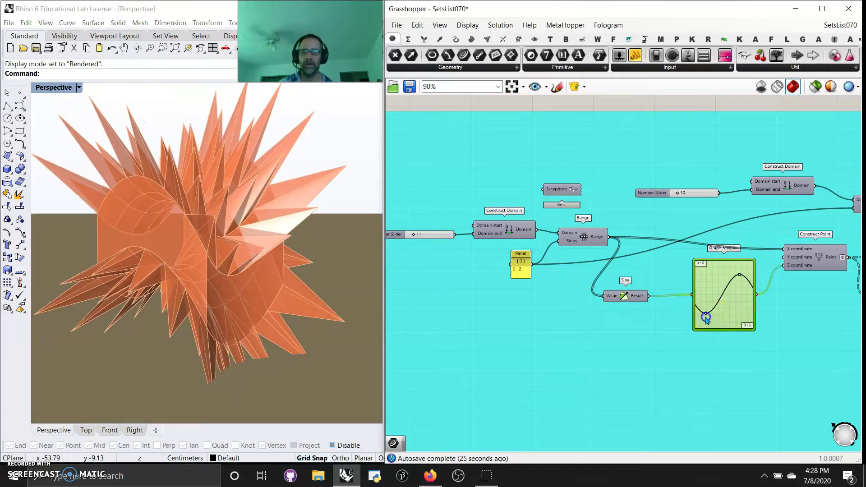
left_click_drag(709, 345, 712, 323)
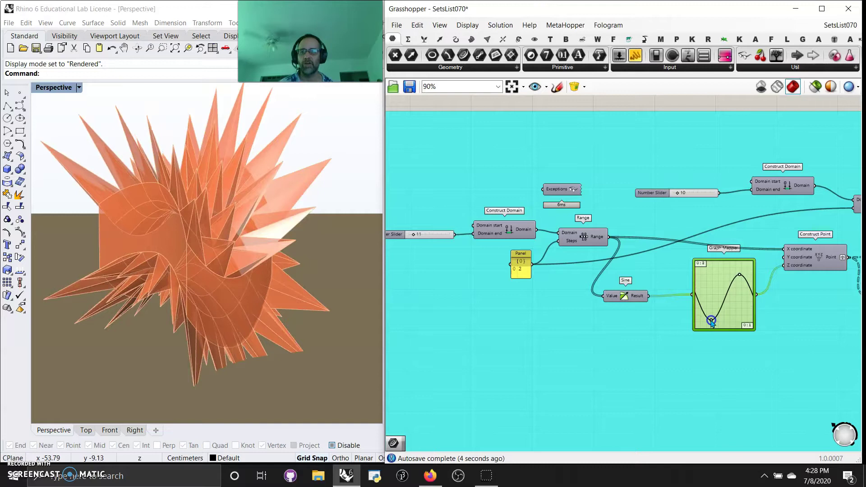
Try the Shaded display mode in the Perspective viewport, and set it to Artistic
left_click(55, 86)
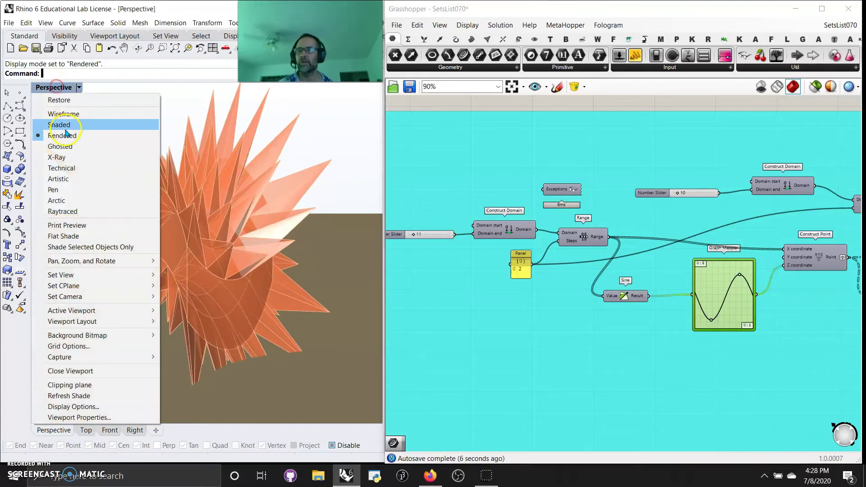
left_click(64, 125)
mouse_move(217, 296)
right_mouse_down()
mouse_move(270, 313)
mouse_move(75, 140)
right_mouse_up()
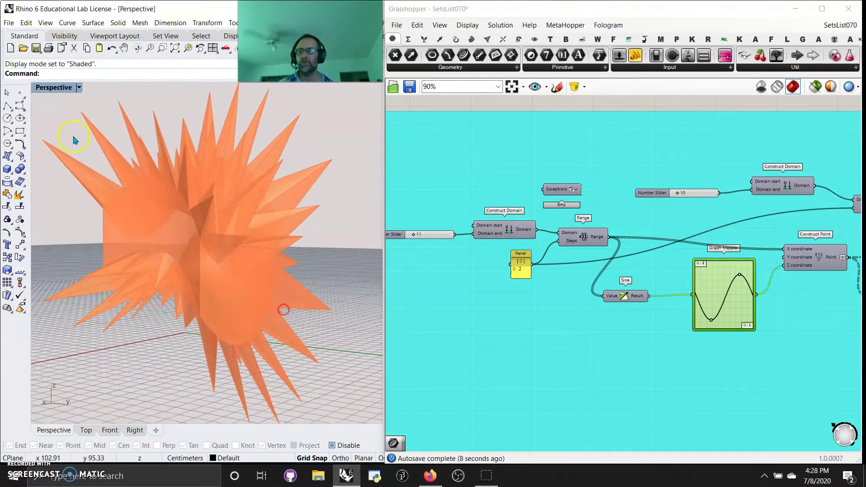
left_click(54, 87)
left_click(75, 180)
right_click_drag(223, 280, 197, 323)
Raise the Number Slider for the first Construct Domain's end value slightly
scroll(506, 309, "down", 2)
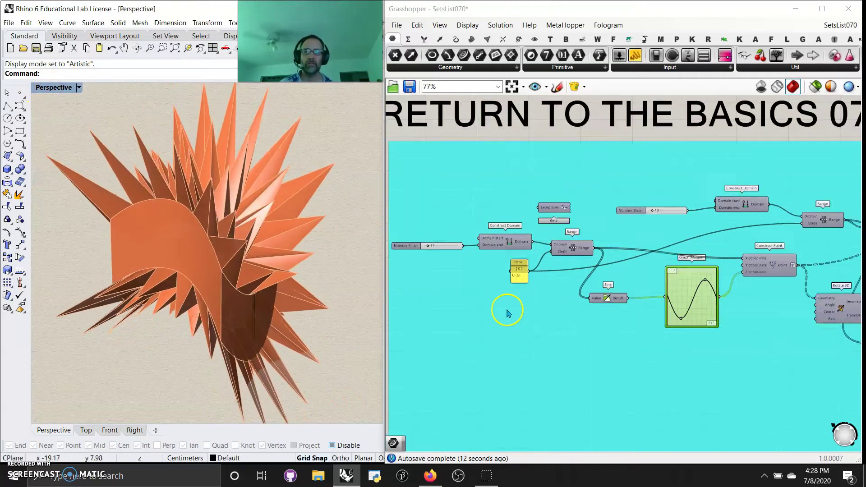
right_click_drag(512, 311, 585, 323)
scroll(536, 271, "up", 5)
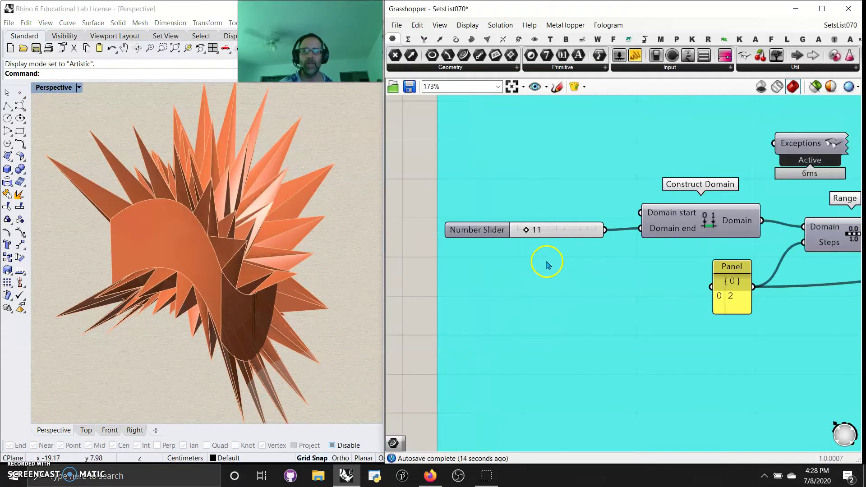
mouse_move(527, 231)
left_mouse_down()
mouse_move(540, 231)
mouse_move(531, 231)
left_mouse_up()
right_click_drag(642, 419, 478, 364)
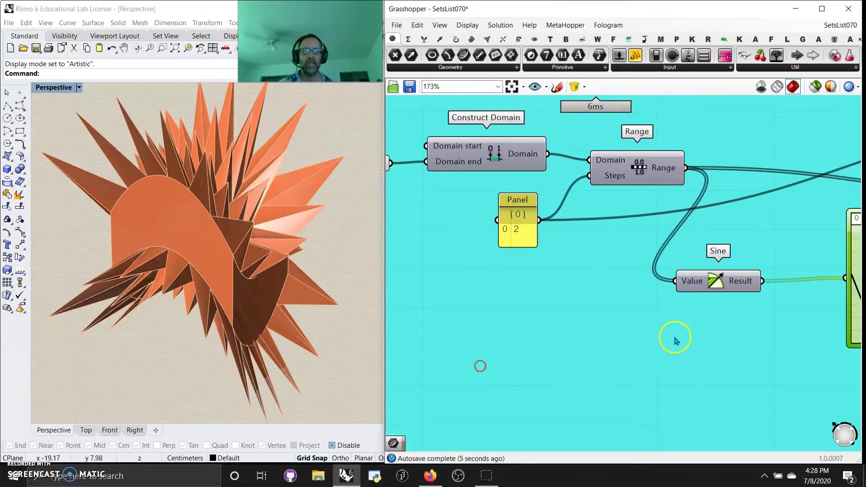
Set the upper Jitter component's seed slider to 38 and view the reshaped spiked form
scroll(493, 361, "down", 3)
right_click_drag(584, 386, 504, 313)
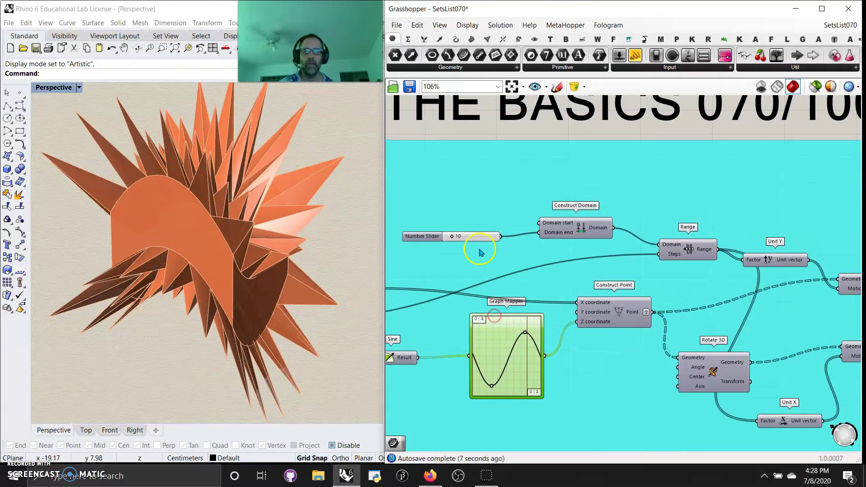
right_click_drag(651, 320, 654, 358)
right_click_drag(640, 162, 622, 231)
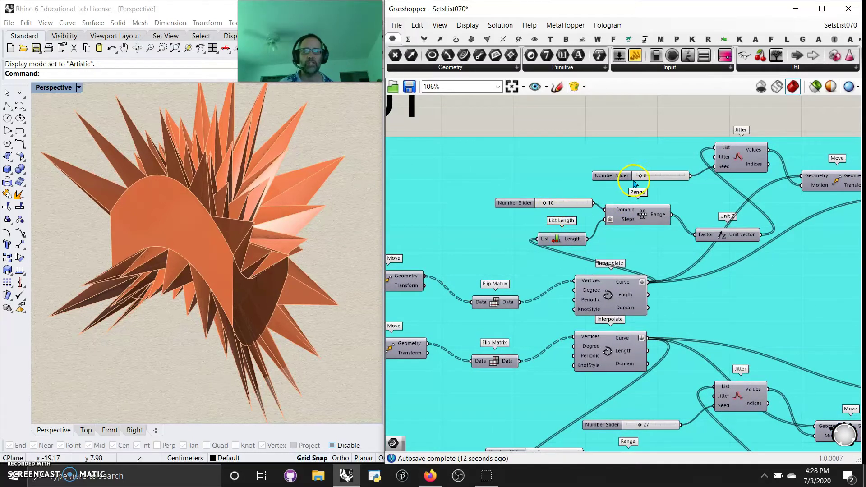
left_click_drag(645, 176, 657, 177)
right_click_drag(288, 222, 246, 302)
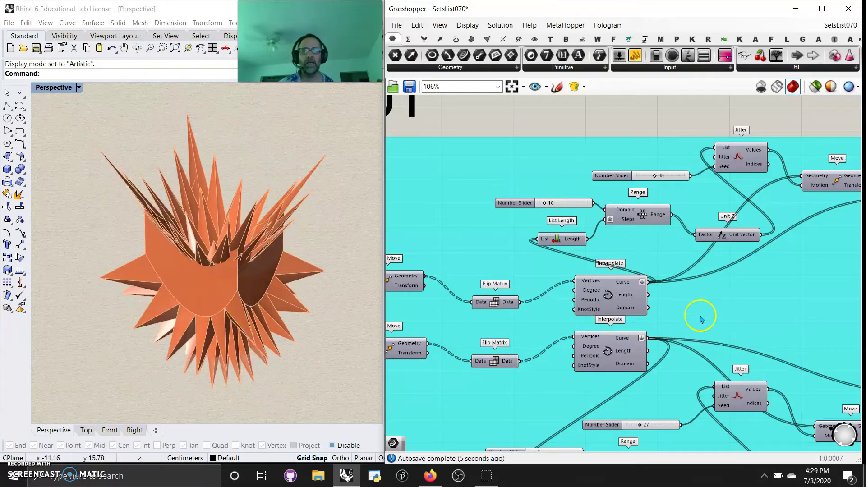
scroll(701, 319, "down", 6)
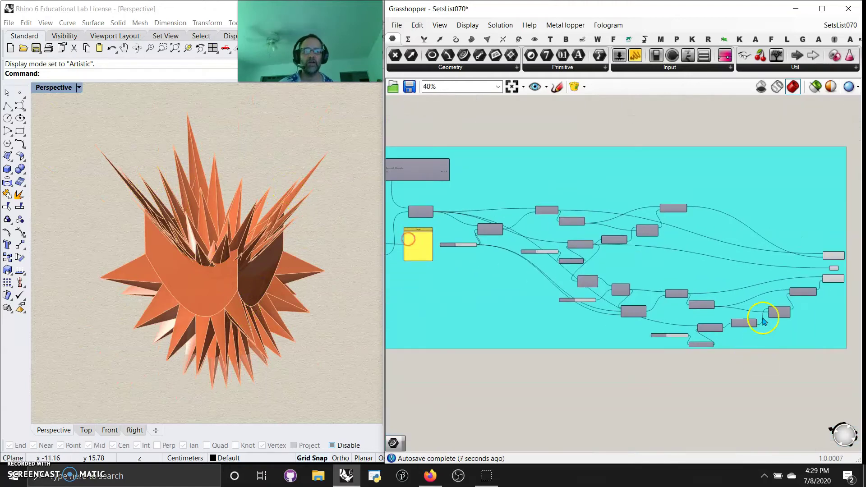
Select the three output components at the far end of the definition and inspect their geometry in the Perspective viewport
right_click_drag(767, 294, 647, 267)
right_click_drag(690, 198, 707, 224)
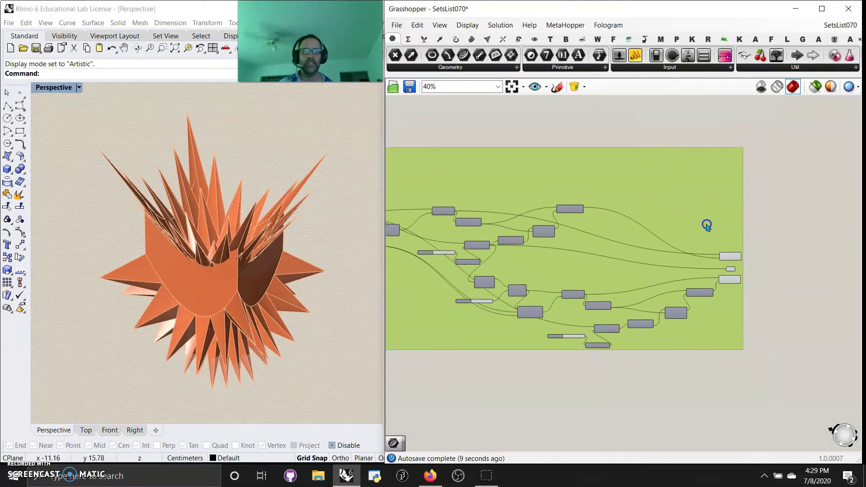
mouse_move(708, 120)
left_mouse_down()
mouse_move(739, 310)
mouse_move(756, 316)
left_mouse_up()
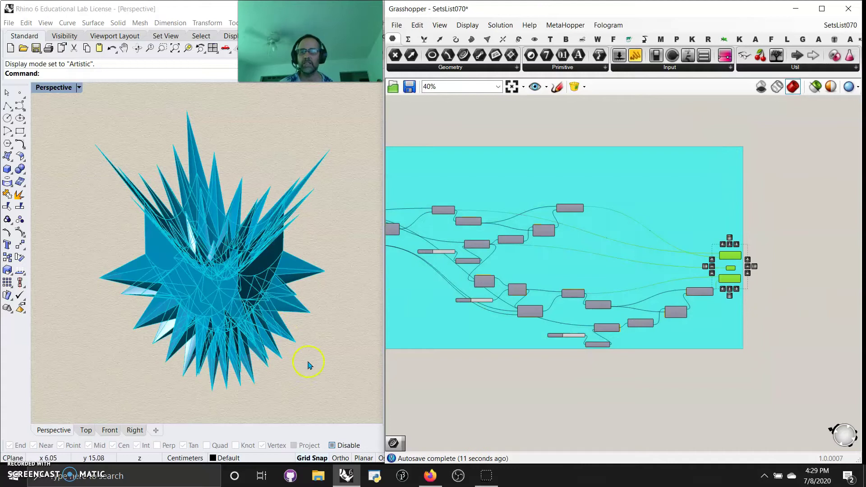
right_click_drag(420, 371, 634, 353)
right_click_drag(316, 316, 239, 286)
right_click_drag(665, 393, 712, 394)
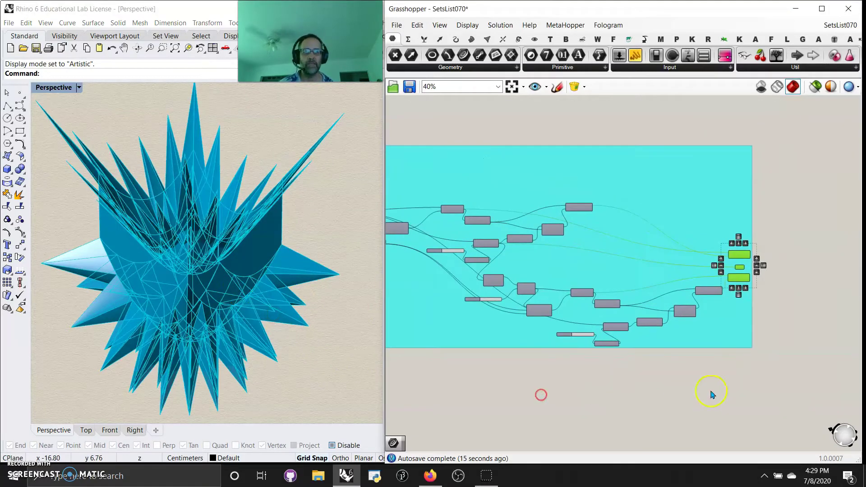
Select only the upper and lower output components and preview just the selected spiked surfaces
left_click(853, 268)
left_click(739, 277)
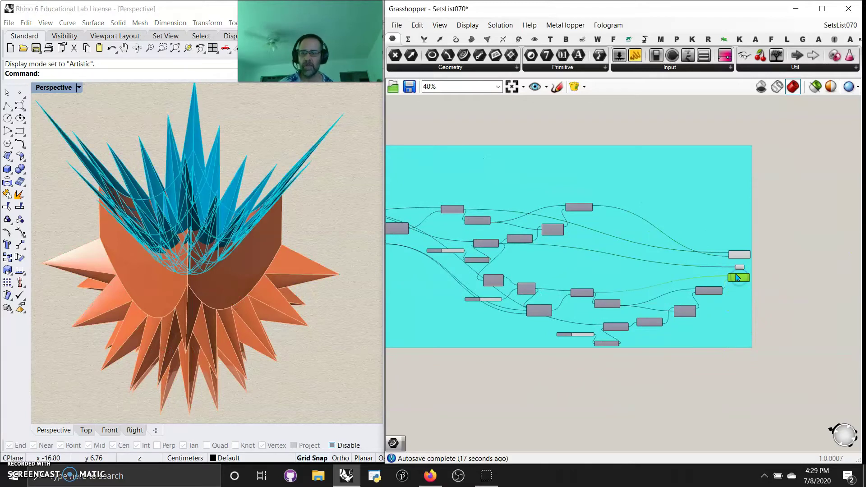
left_click(740, 256, "shift")
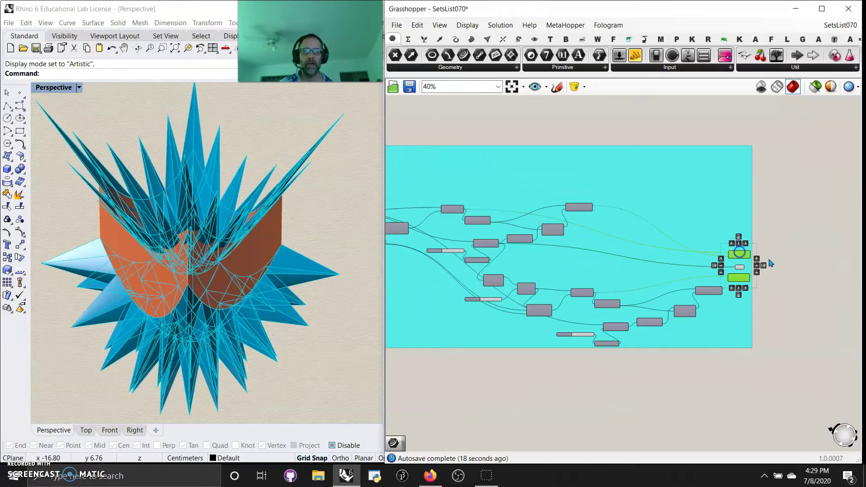
left_click(814, 87)
right_click_drag(227, 317, 256, 314)
Animate the upper Jitter component's seed slider from the Perspective viewport at 640 × 480 with 20 frames, saved in the Desktop's New folder
right_click_drag(399, 283, 696, 354)
scroll(492, 248, "up", 5)
right_click_drag(595, 212, 592, 216)
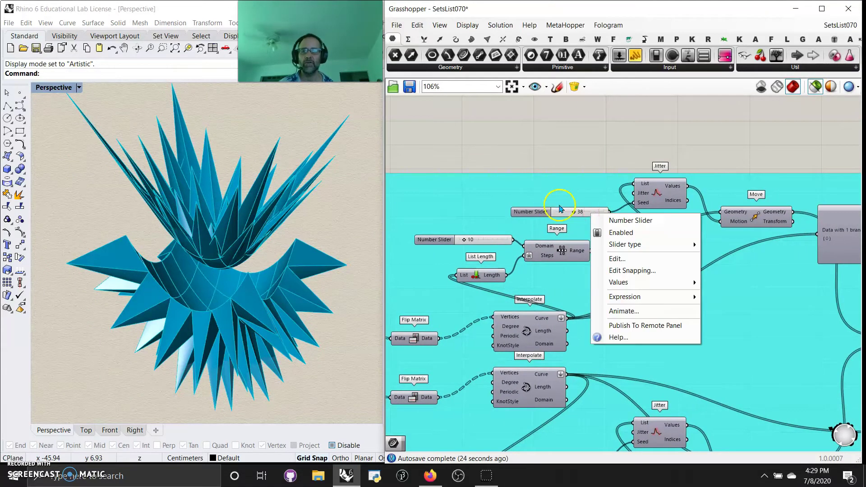
left_click(630, 317)
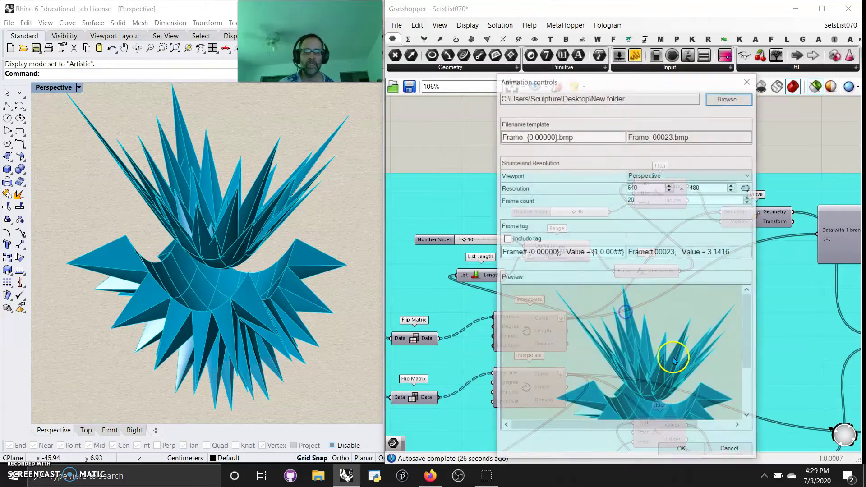
left_click(680, 450)
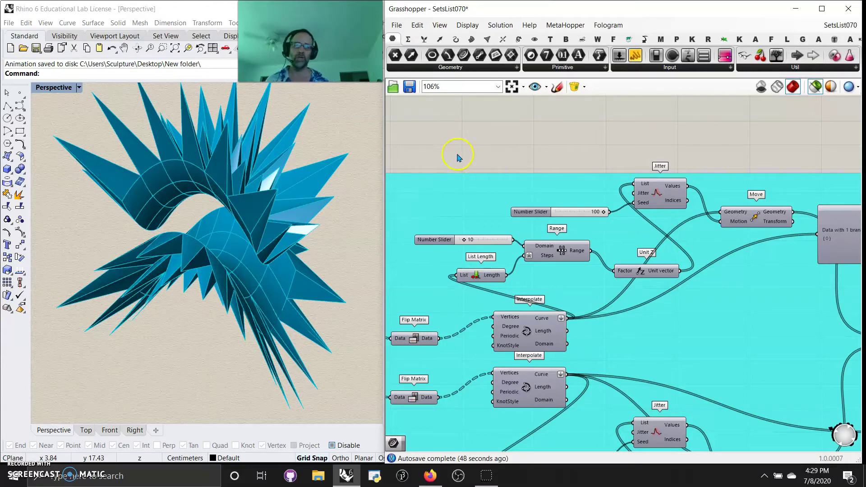
Review the definition from the upper Jitter back through the Graph Mapper to the starting components, ending with the whole group in view
mouse_move(466, 155)
right_mouse_down()
mouse_move(588, 139)
mouse_move(673, 111)
right_mouse_up()
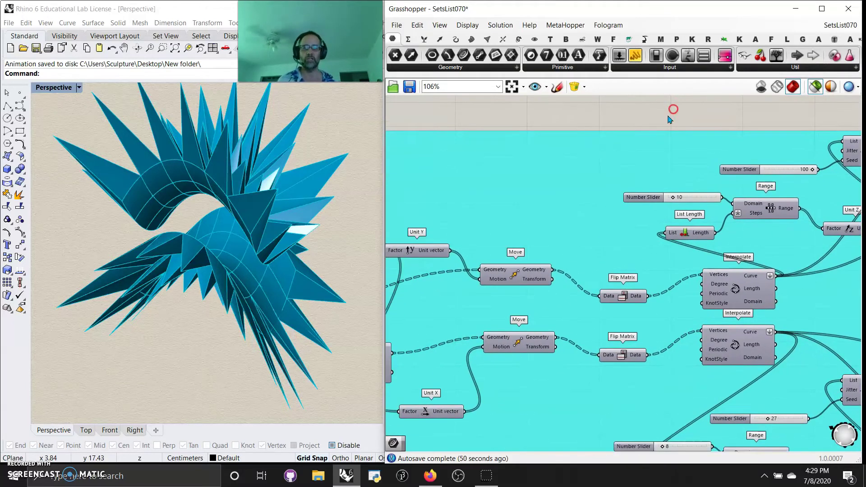
right_click_drag(445, 447, 779, 436)
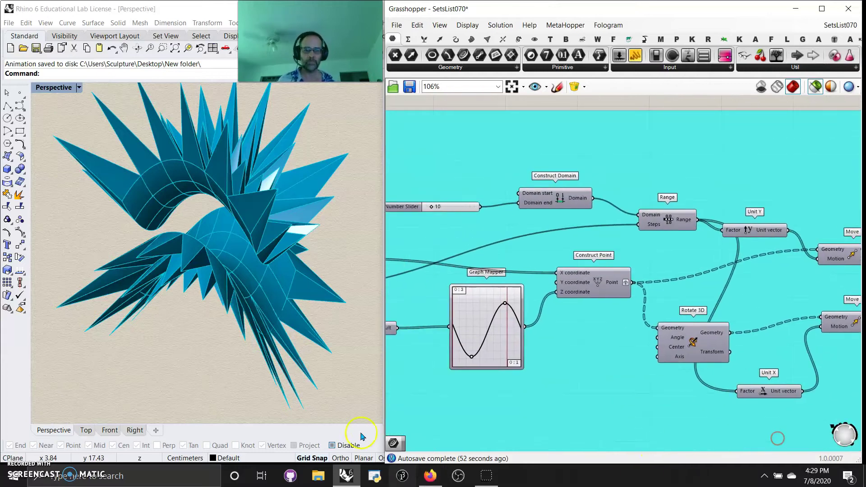
scroll(483, 374, "down", 5)
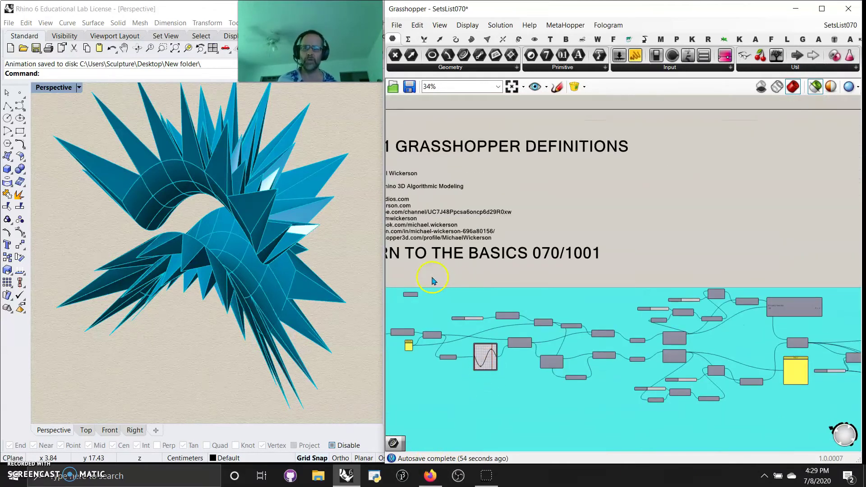
right_click_drag(432, 281, 576, 174)
right_click_drag(449, 338, 433, 345)
right_click_drag(618, 427, 527, 425)
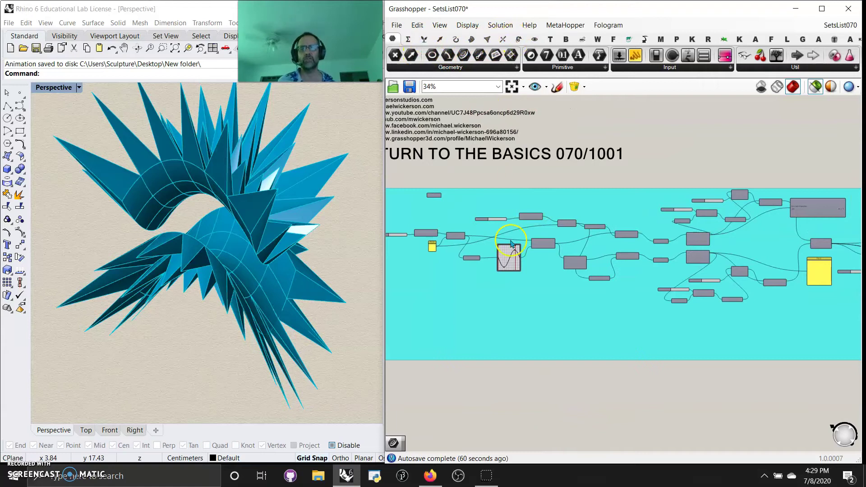
scroll(644, 366, "down", 4)
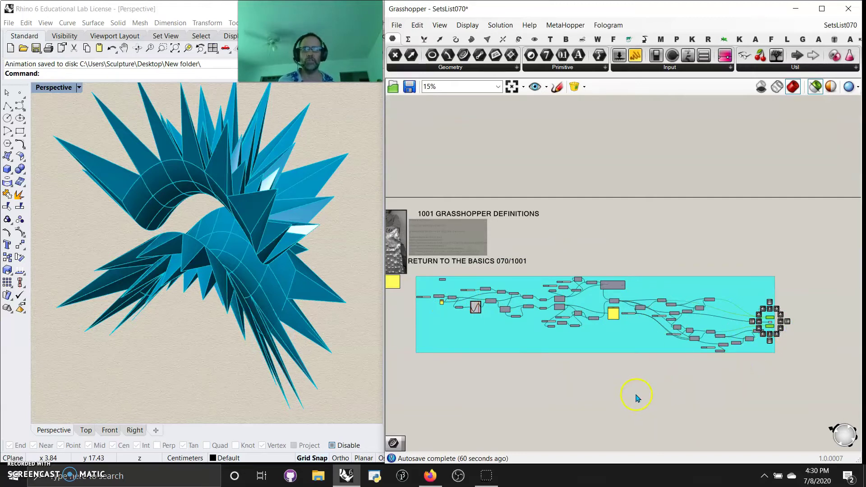
Add all of the definition's components to the coloured group and save the document
left_click_drag(610, 347, 603, 338)
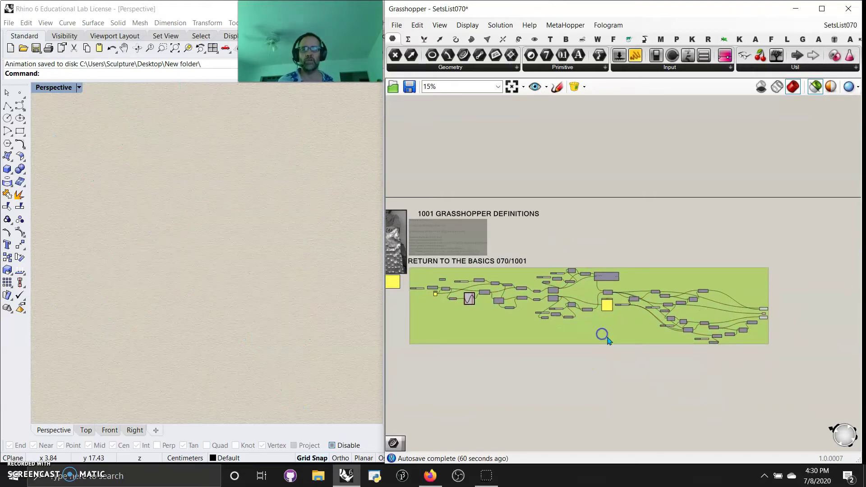
left_click_drag(775, 356, 412, 271)
right_click(502, 346)
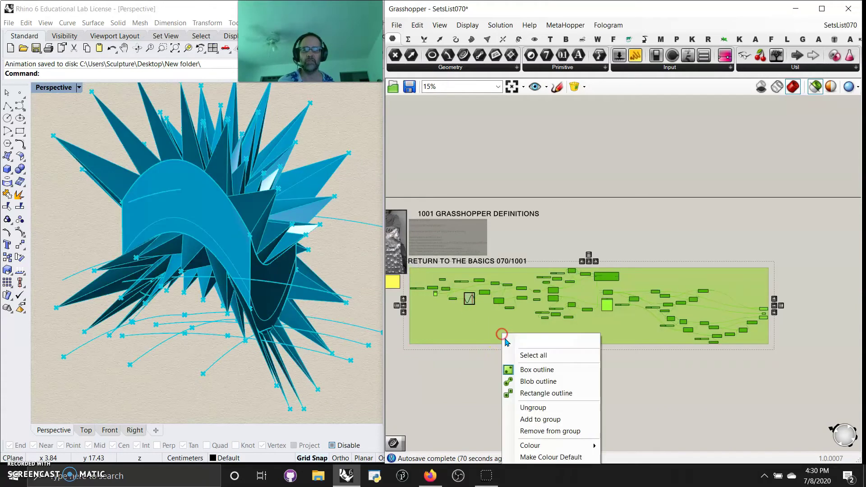
left_click(536, 416)
left_click(500, 377)
left_click(397, 25)
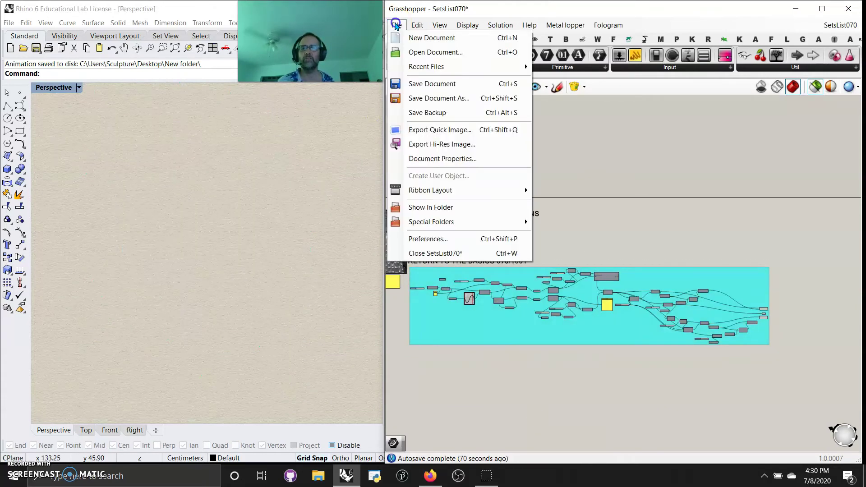
left_click(419, 87)
Select the components at the end of the definition, turn off the selected-only preview and view the full form
left_click_drag(787, 350, 757, 254)
left_click(815, 97)
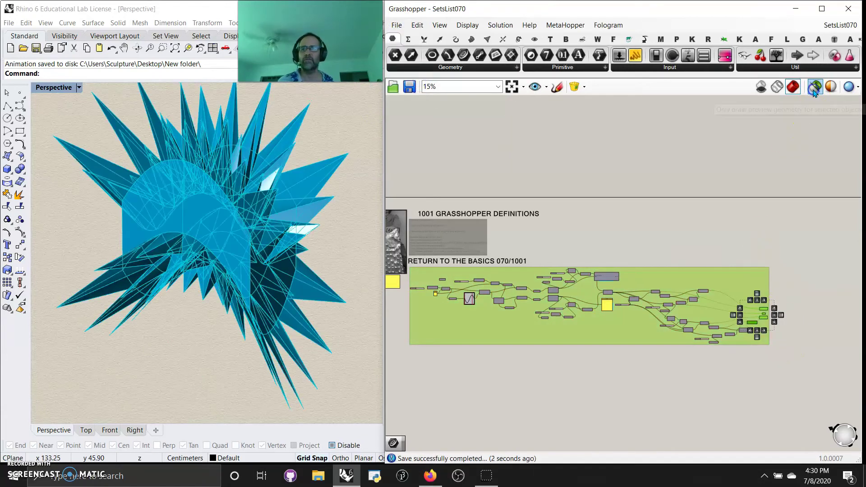
right_click_drag(271, 306, 254, 324)
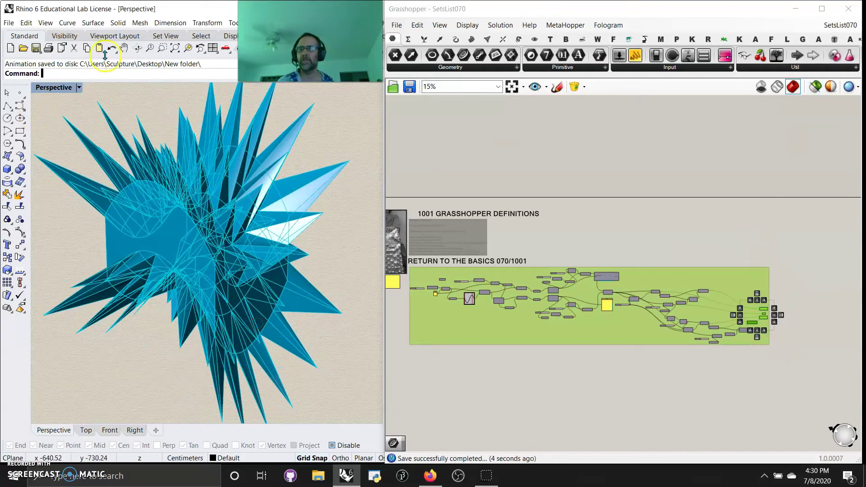
Run the Turntable command in the Perspective viewport at a speed of -10, view the form from other angles and end the rotation
type("T")
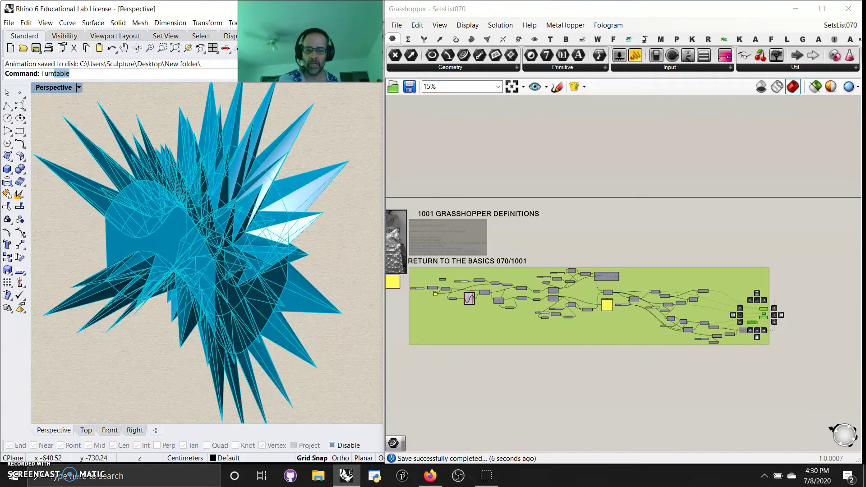
type("urn")
key("Return")
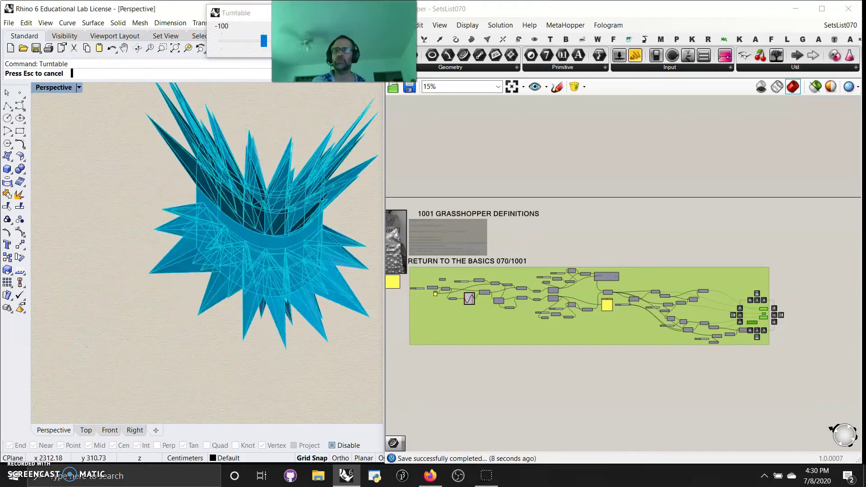
left_click(265, 41)
left_click_drag(266, 44, 272, 47)
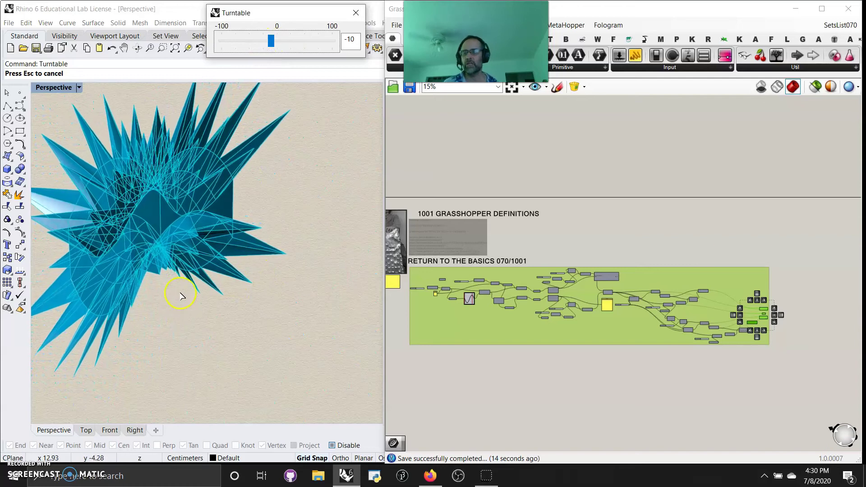
right_click_drag(184, 313, 304, 313)
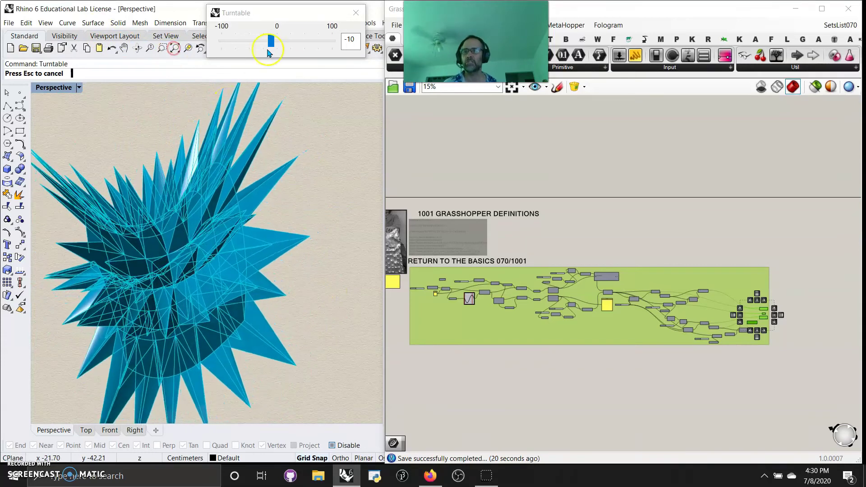
key("Escape")
Zoom to the model's extents, restore the four-viewport layout and widen the Rhino window over Grasshopper
left_click(176, 49)
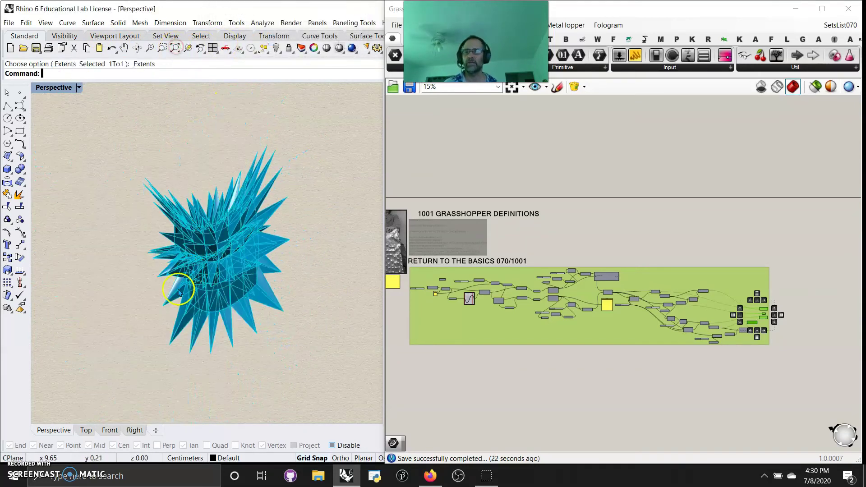
double_click(54, 88)
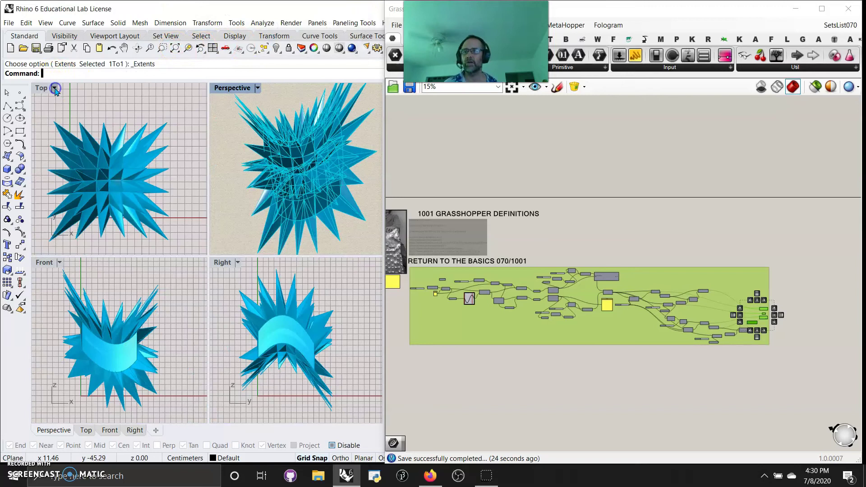
mouse_move(383, 243)
left_mouse_down()
mouse_move(773, 248)
mouse_move(500, 234)
mouse_move(795, 230)
left_mouse_up()
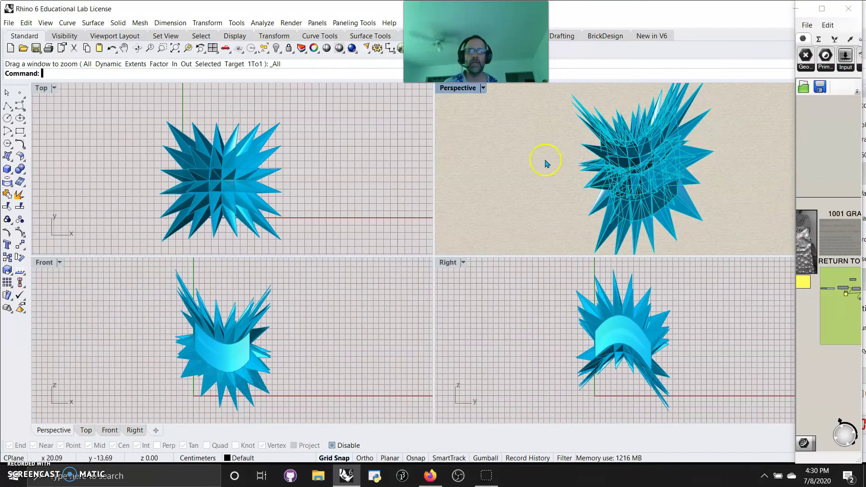
Set the Perspective viewport to the Rendered display mode and the Top viewport to Technical
left_click(465, 93)
left_click(465, 135)
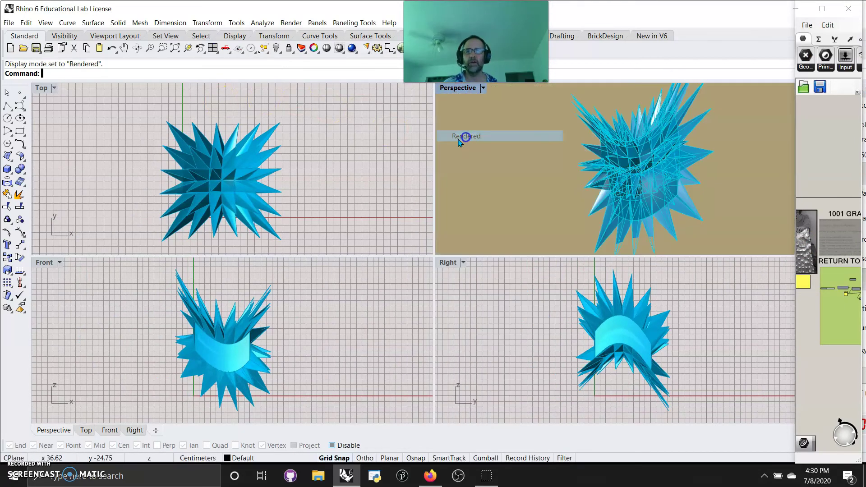
right_click_drag(605, 192, 460, 179)
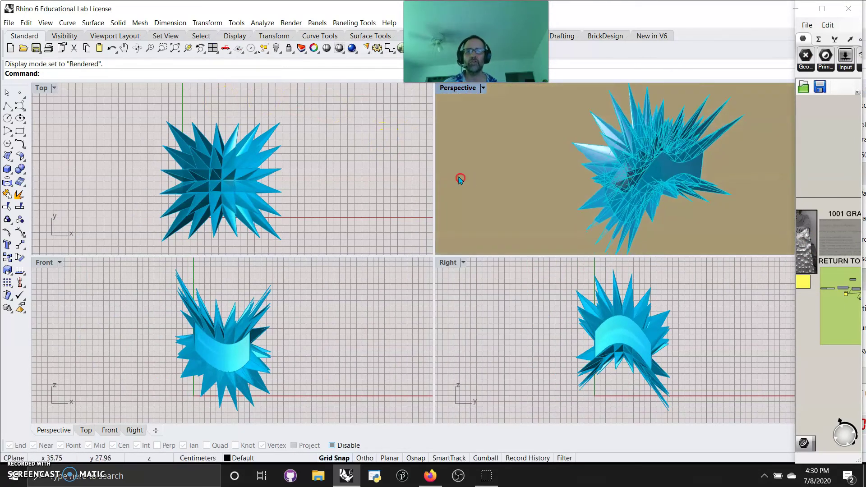
left_click(53, 88)
left_click(65, 168)
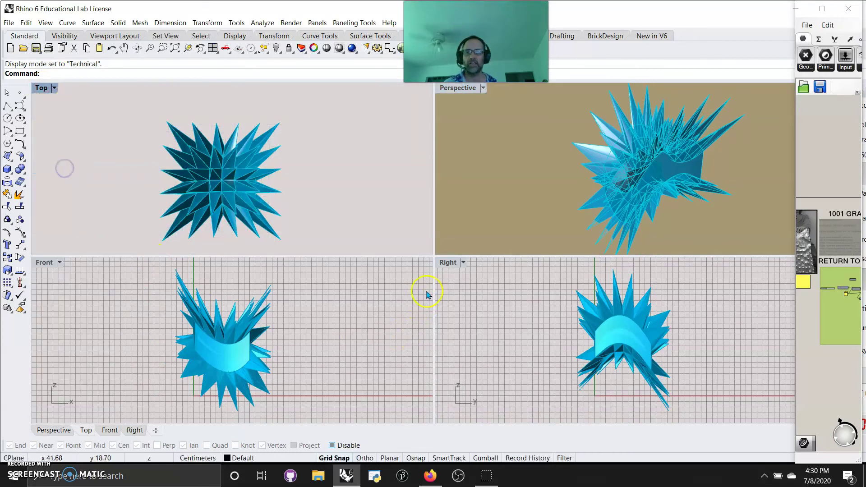
Set the Right viewport to the Pen display mode, and try Arctic in the Front viewport before setting it to Artistic
left_click(450, 263)
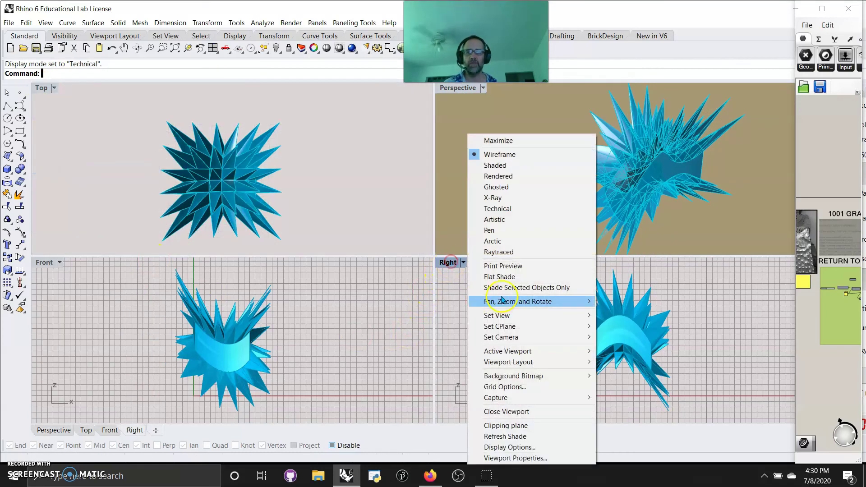
left_click(492, 231)
left_click(48, 265)
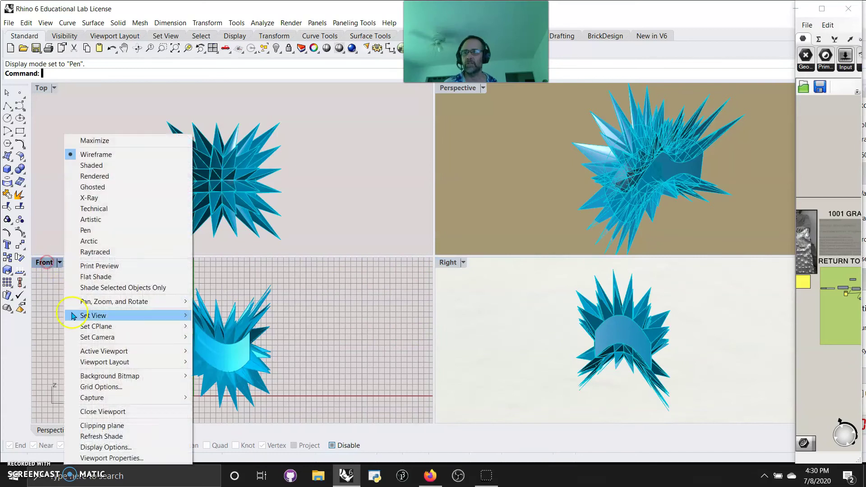
left_click(92, 242)
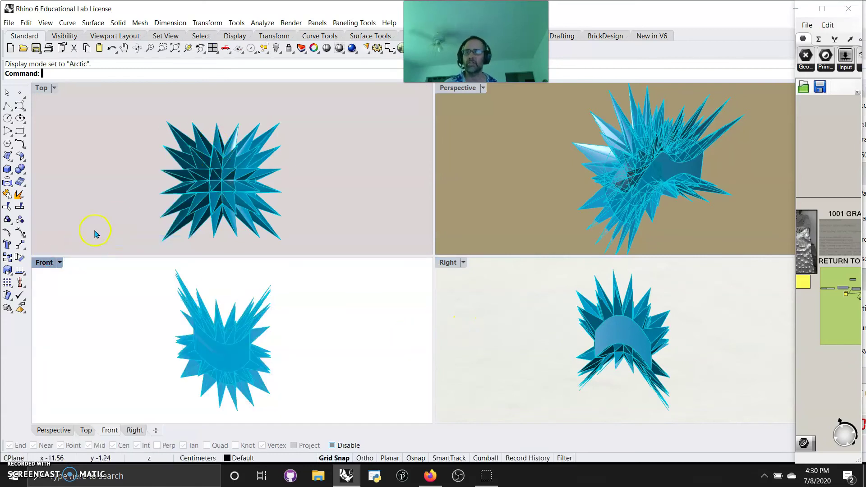
left_click(45, 261)
left_click(91, 221)
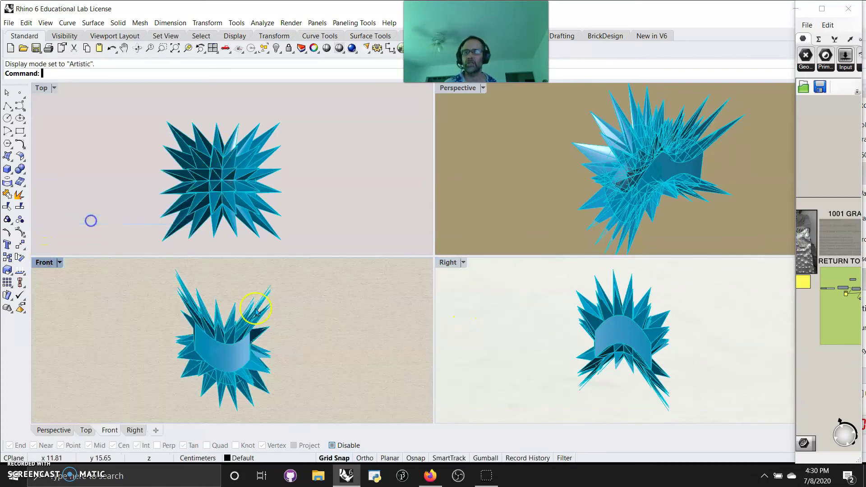
Examine the spiked form up close in the Perspective, Right, Front and Top viewports
scroll(640, 194, "up", 3)
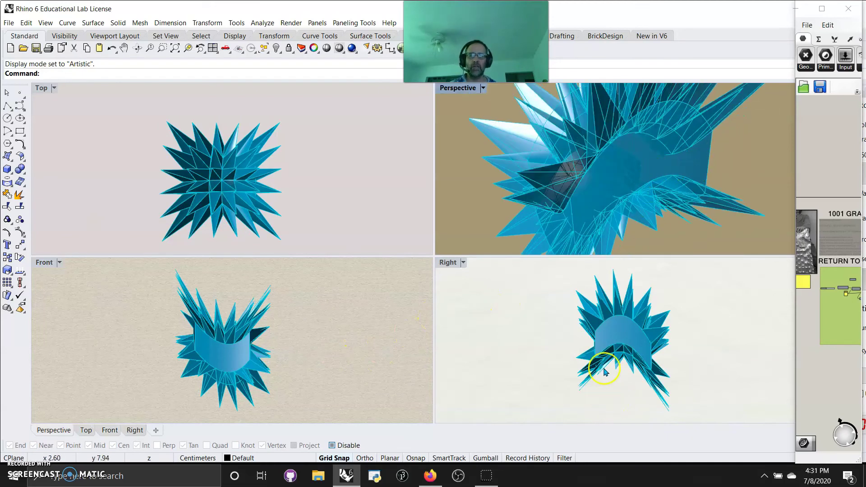
scroll(606, 372, "up", 3)
scroll(222, 363, "up", 3)
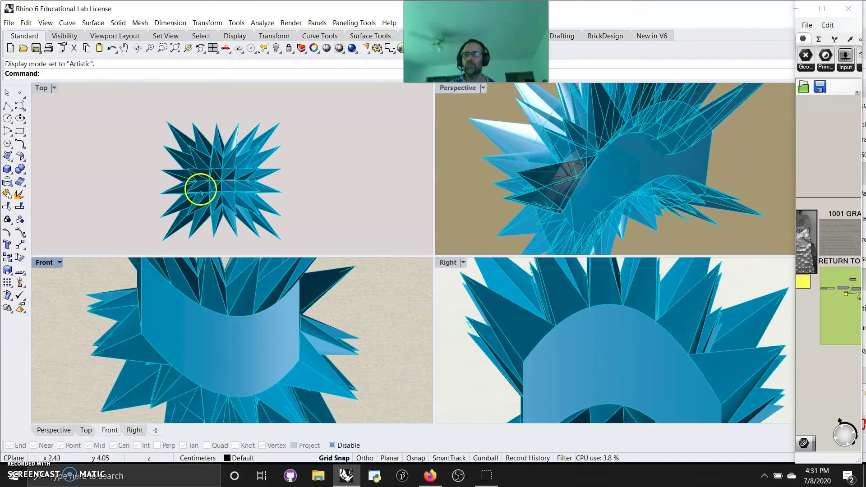
scroll(201, 187, "up", 3)
scroll(205, 191, "down", 2)
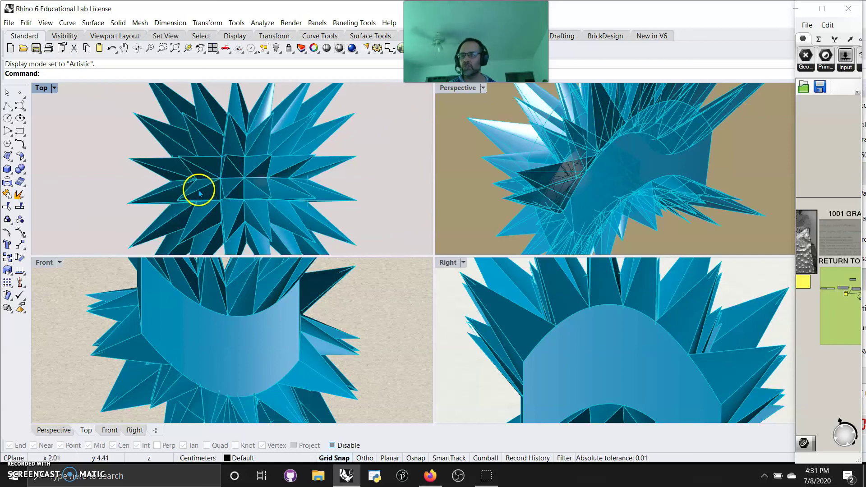
scroll(229, 164, "down", 2)
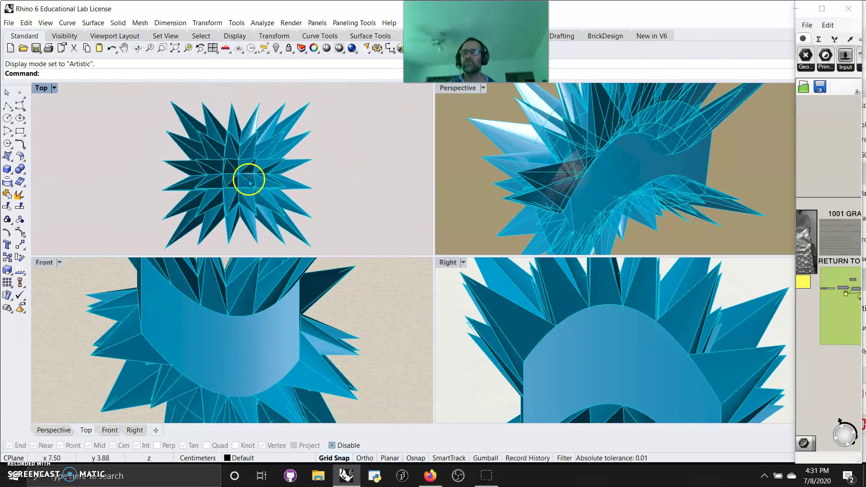
mouse_move(323, 206)
right_mouse_down()
mouse_move(324, 195)
mouse_move(326, 210)
right_mouse_up()
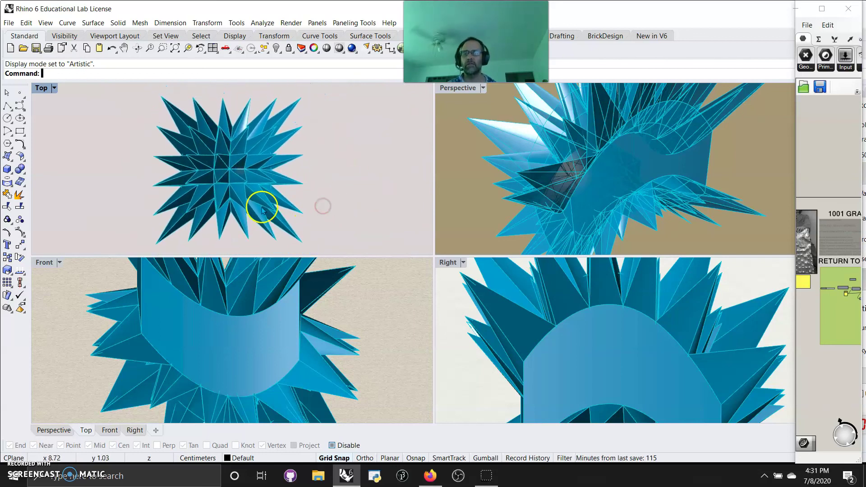
scroll(262, 209, "up", 4)
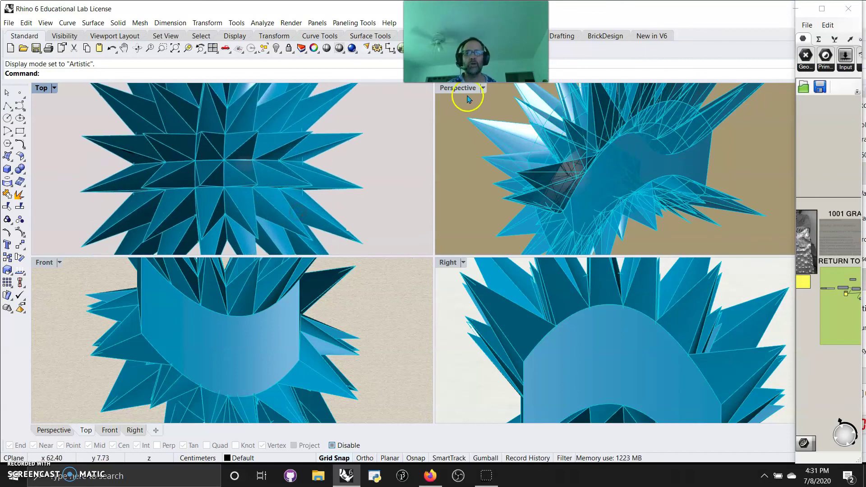